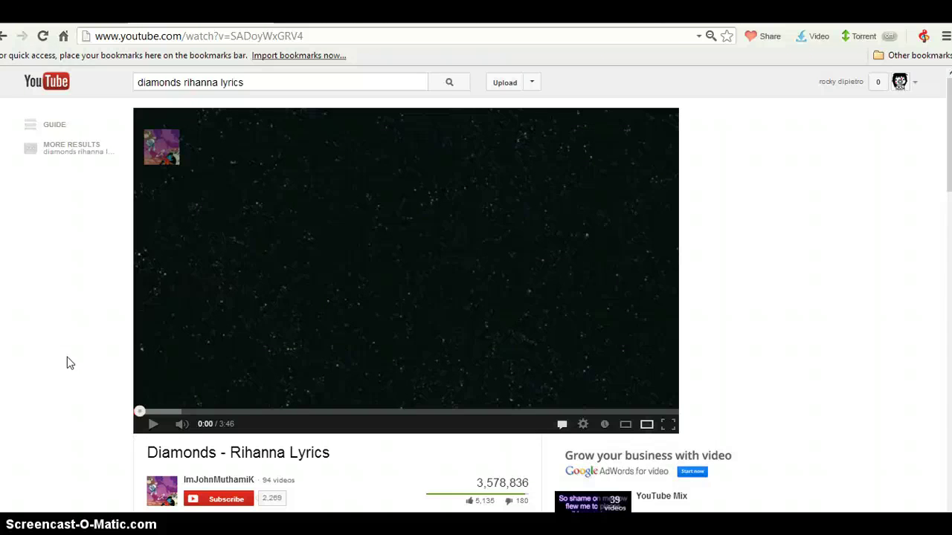
# Switch from the YouTube video to deviantART and open the account's own profile page
pyautogui.click(64, 206)
pyautogui.hotkey('ctrl', 'shift', 'Tab')
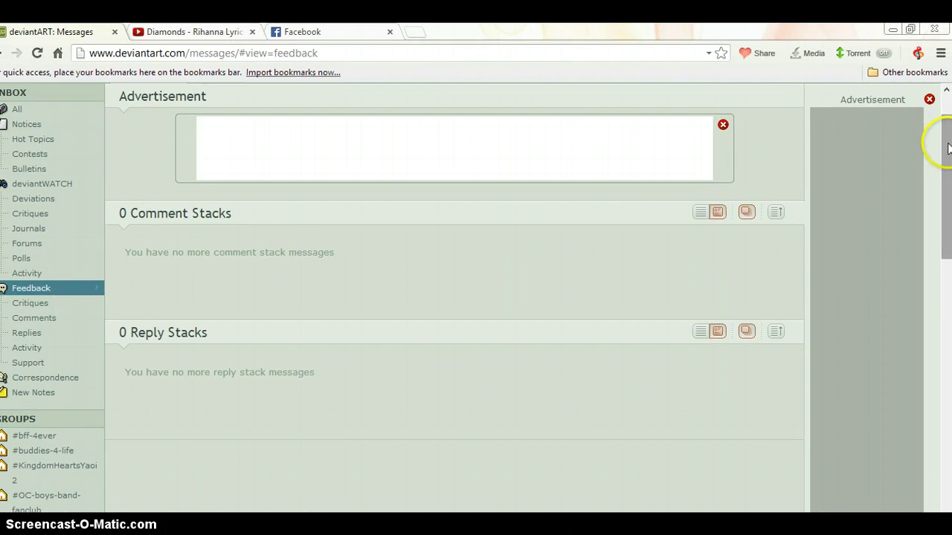
pyautogui.moveTo(942, 140); pyautogui.dragTo(948, 101)
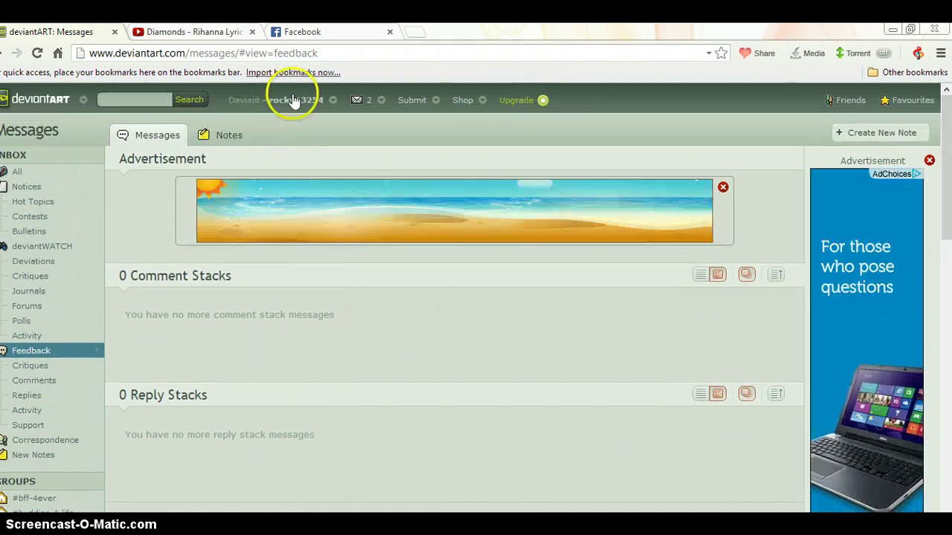
pyautogui.moveTo(277, 98)
pyautogui.click(294, 128)
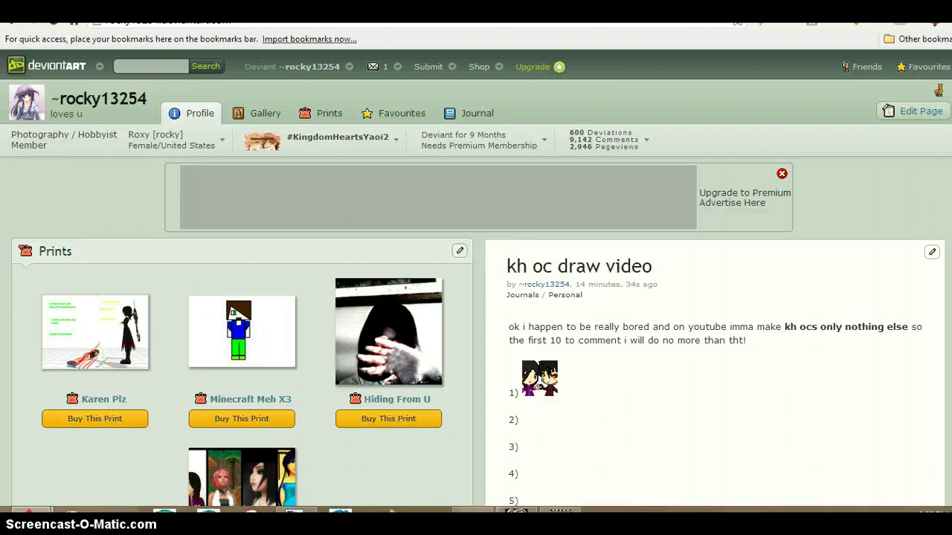
# Look through the "kh oc draw video" journal entry and its numbered request list on the profile page
pyautogui.scroll(-6, 476, 279)
pyautogui.scroll(3, 476, 280)
pyautogui.scroll(-3, 475, 280)
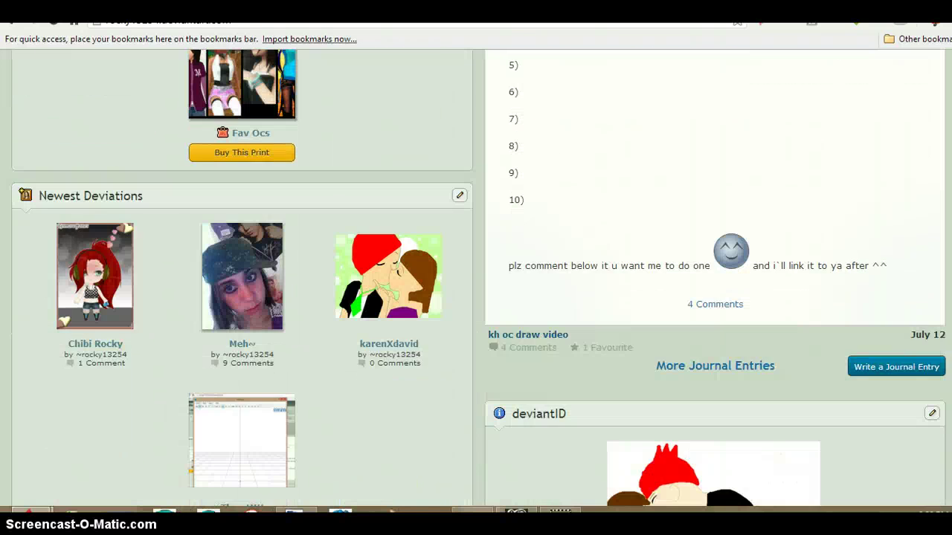
pyautogui.scroll(3, 476, 279)
pyautogui.scroll(-3, 476, 279)
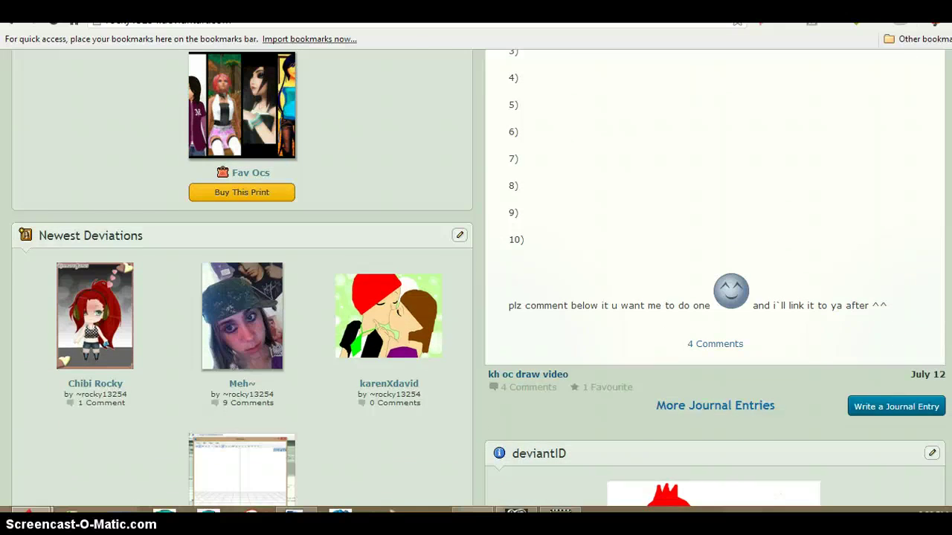
pyautogui.scroll(3, 476, 280)
pyautogui.scroll(1, 476, 280)
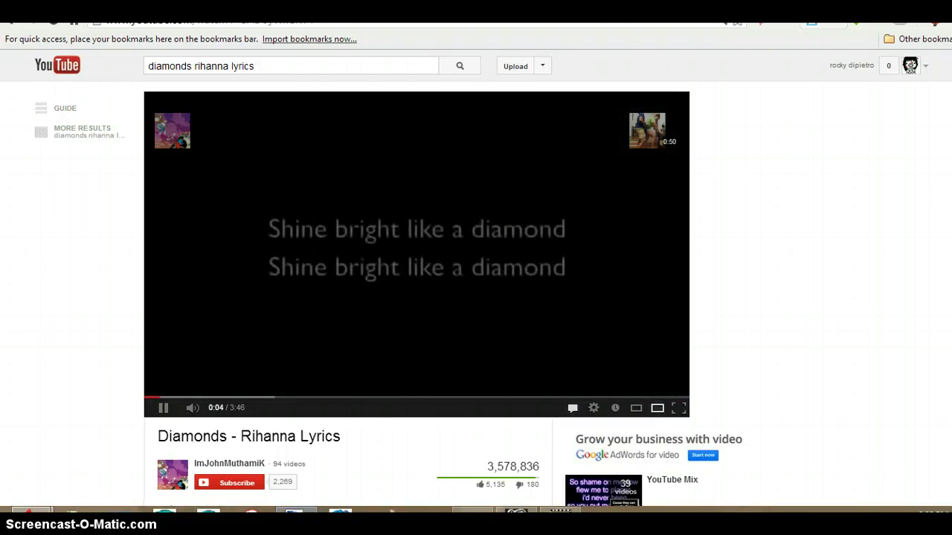
# Switch to Paint.NET and draw a head of long hair with a pointed centre fringe in black with the Paintbrush
pyautogui.moveTo(294, 511)
pyautogui.click(290, 459)
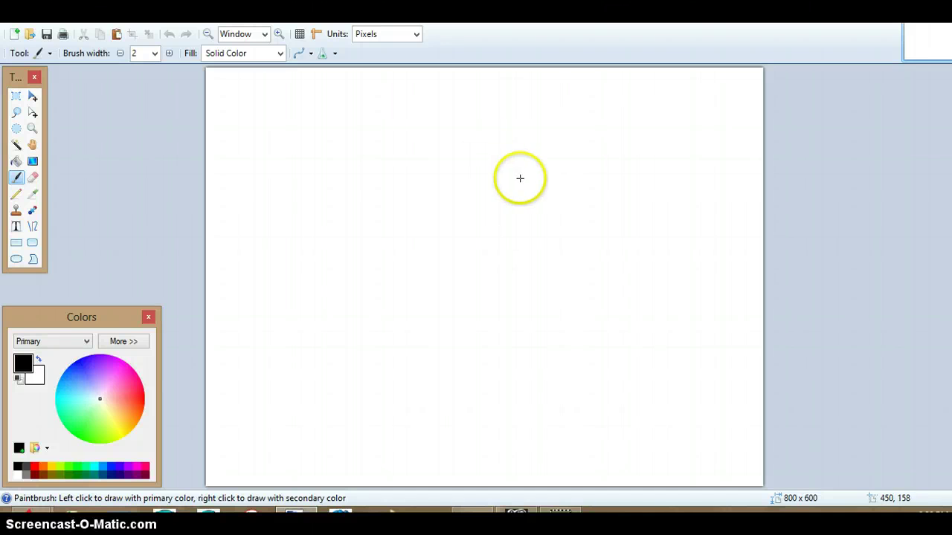
pyautogui.moveTo(519, 176)
pyautogui.mouseDown()
pyautogui.moveTo(437, 158)
pyautogui.moveTo(415, 205)
pyautogui.moveTo(414, 257)
pyautogui.mouseUp()
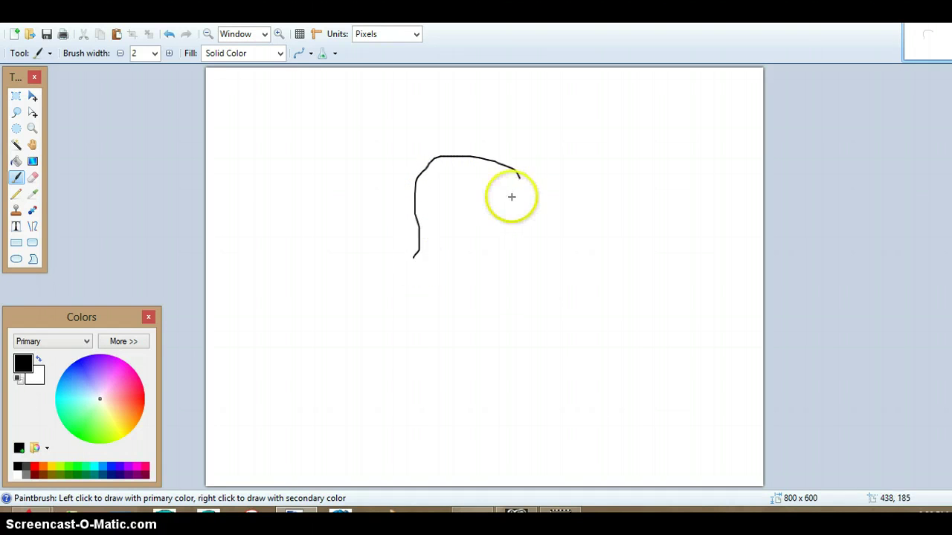
pyautogui.moveTo(520, 178); pyautogui.dragTo(522, 270)
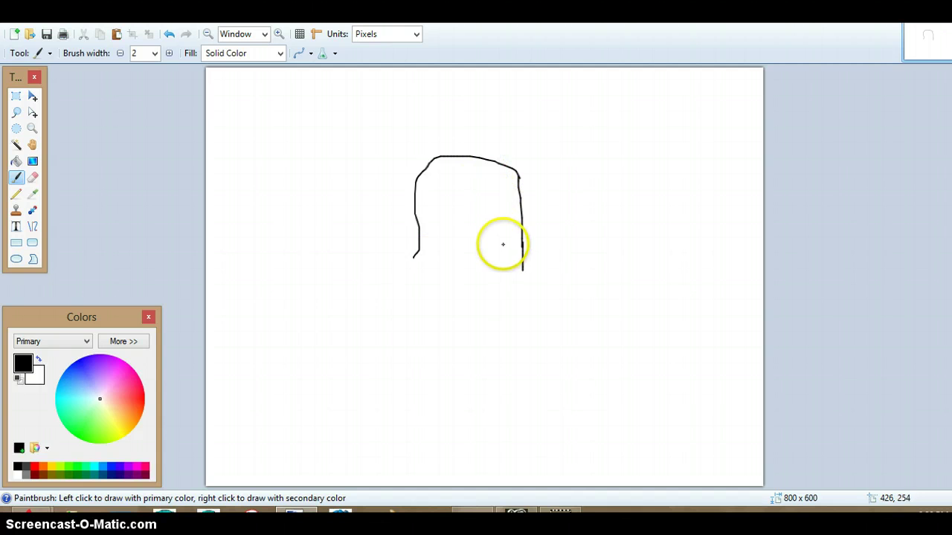
pyautogui.moveTo(503, 245)
pyautogui.mouseDown()
pyautogui.moveTo(491, 186)
pyautogui.moveTo(477, 188)
pyautogui.moveTo(466, 213)
pyautogui.moveTo(455, 195)
pyautogui.moveTo(440, 195)
pyautogui.moveTo(435, 266)
pyautogui.moveTo(409, 266)
pyautogui.moveTo(424, 268)
pyautogui.mouseUp()
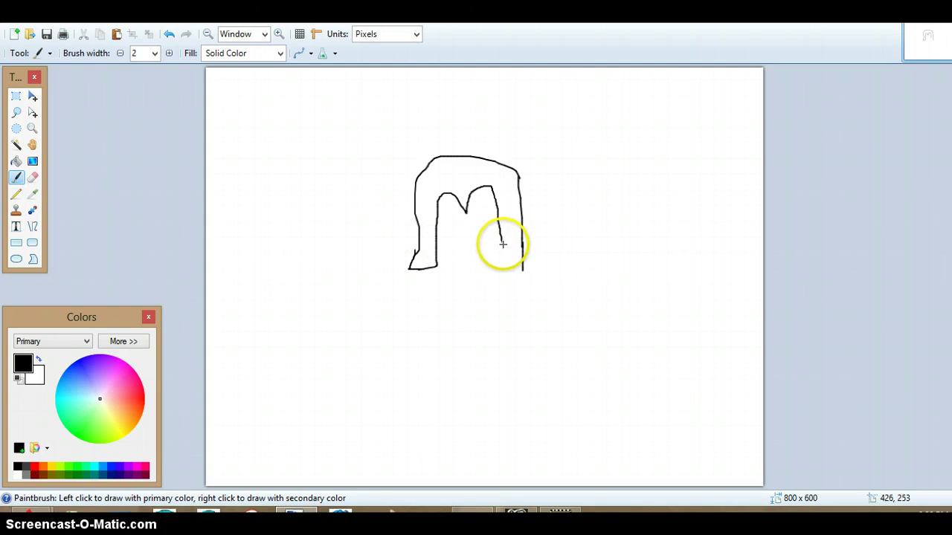
pyautogui.moveTo(503, 243)
pyautogui.mouseDown()
pyautogui.moveTo(499, 273)
pyautogui.moveTo(522, 275)
pyautogui.mouseUp()
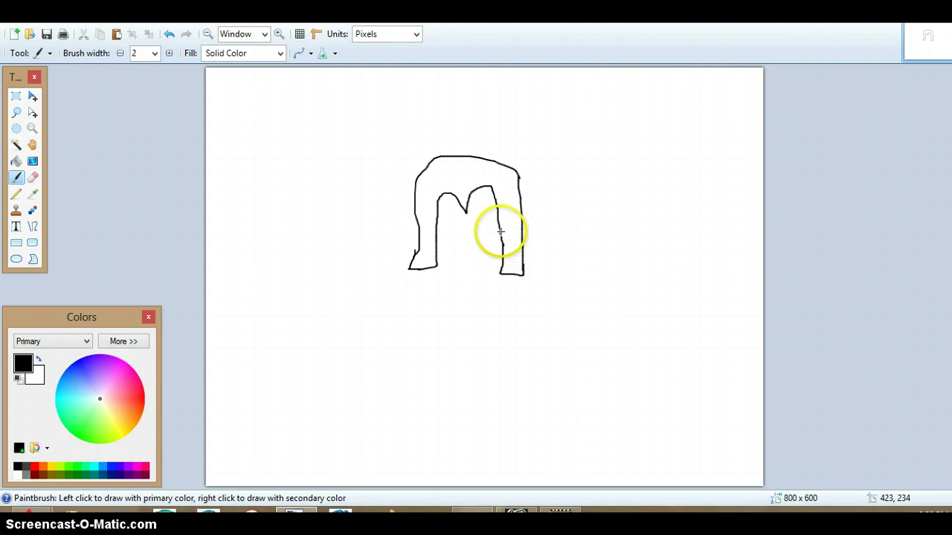
# Draw a curved chin between the hair strands, add two eyes and a small square mouth, undoing faulty strokes
pyautogui.moveTo(501, 231); pyautogui.dragTo(465, 252)
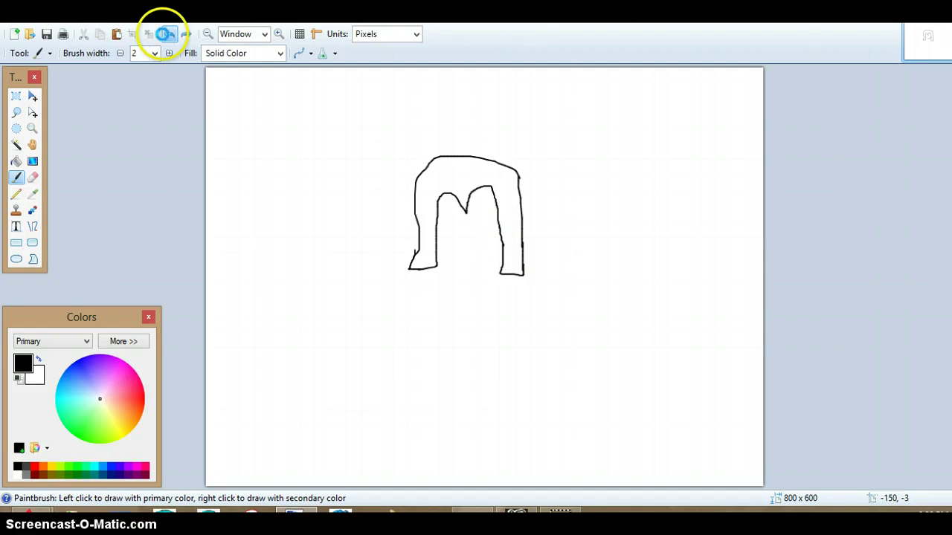
pyautogui.click(165, 34)
pyautogui.moveTo(435, 234)
pyautogui.mouseDown()
pyautogui.moveTo(444, 256)
pyautogui.moveTo(480, 255)
pyautogui.moveTo(502, 233)
pyautogui.moveTo(473, 216)
pyautogui.moveTo(475, 206)
pyautogui.moveTo(497, 215)
pyautogui.moveTo(483, 216)
pyautogui.mouseUp()
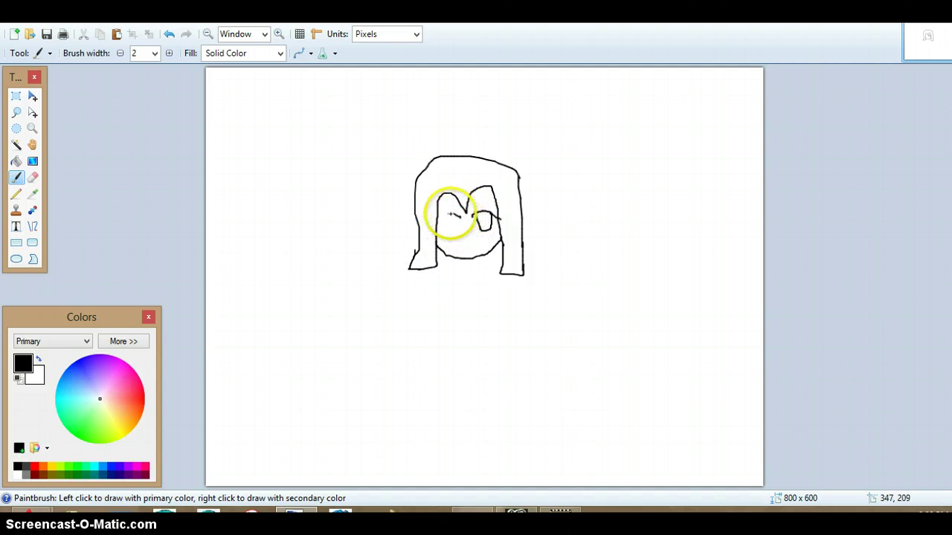
pyautogui.click(170, 34)
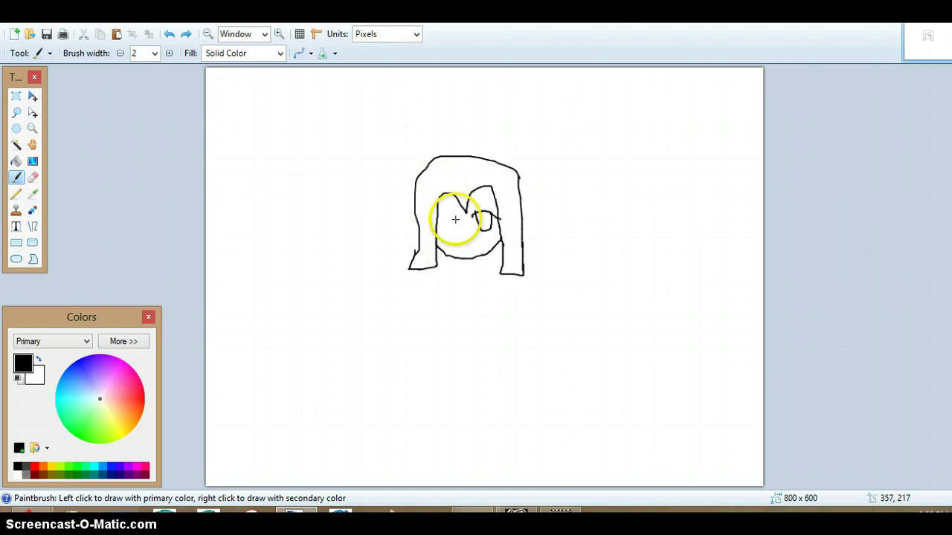
pyautogui.moveTo(453, 216)
pyautogui.mouseDown()
pyautogui.moveTo(449, 214)
pyautogui.moveTo(443, 233)
pyautogui.moveTo(434, 214)
pyautogui.moveTo(434, 237)
pyautogui.moveTo(471, 258)
pyautogui.mouseUp()
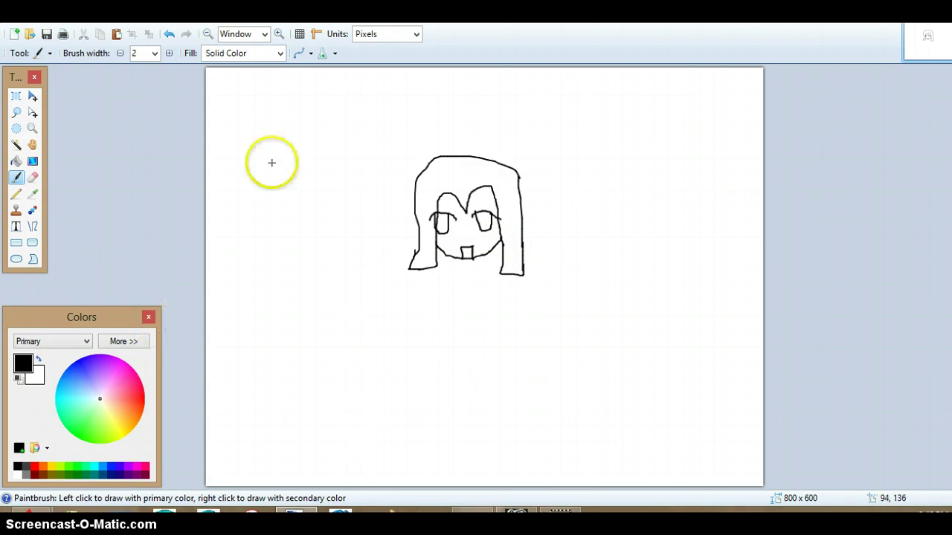
# Add the character's name as purple size 20 text near the canvas's upper-left corner
pyautogui.click(16, 229)
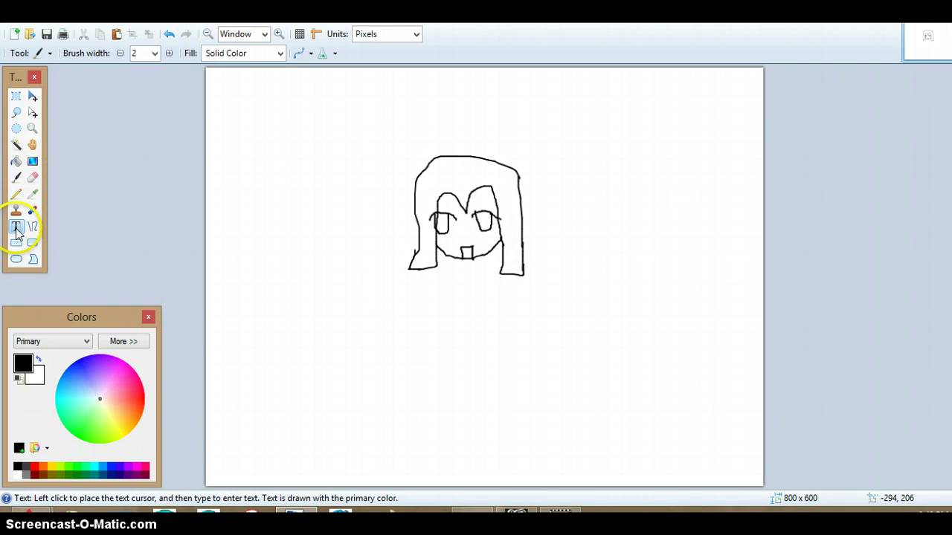
pyautogui.click(211, 52)
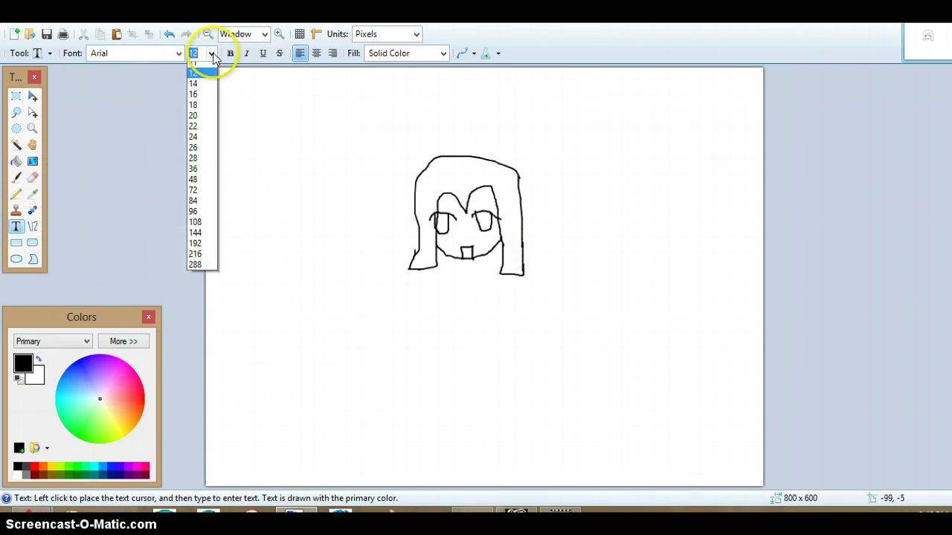
pyautogui.click(201, 153)
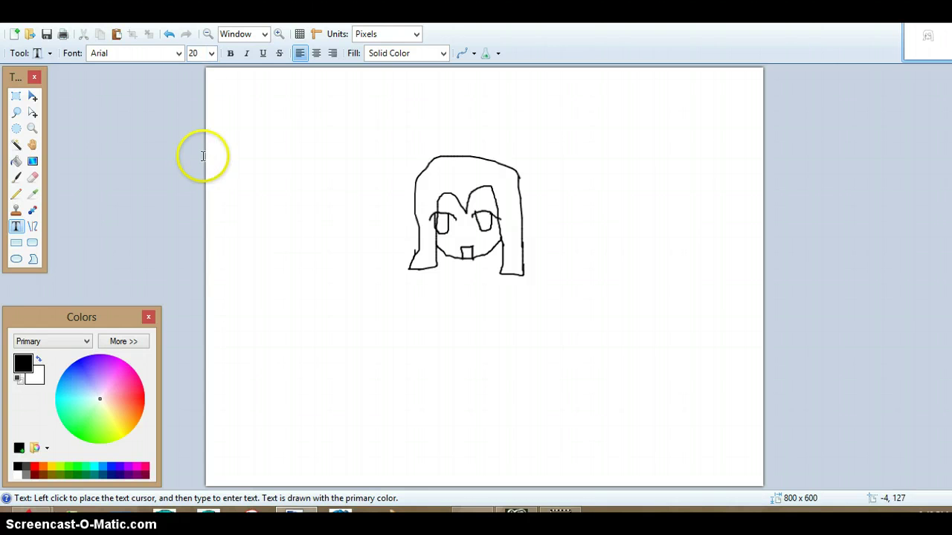
pyautogui.click(232, 101)
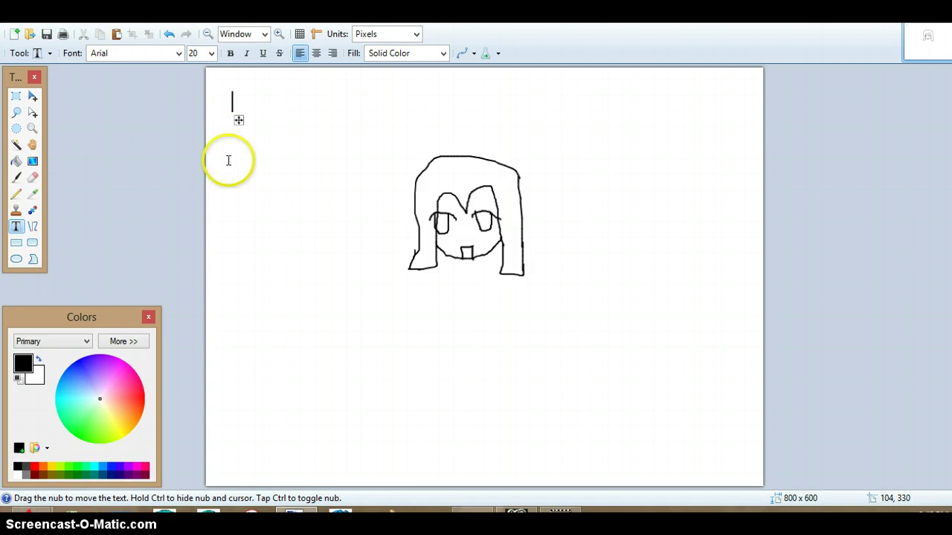
pyautogui.click(127, 469)
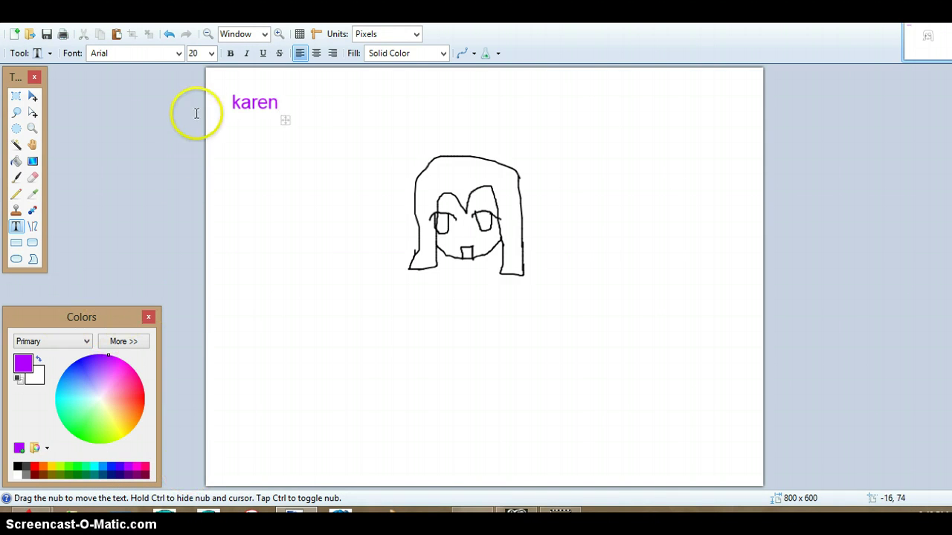
# Set the name text's font to Gabriola, recolour it blue-violet, and finish the text
pyautogui.click(179, 56)
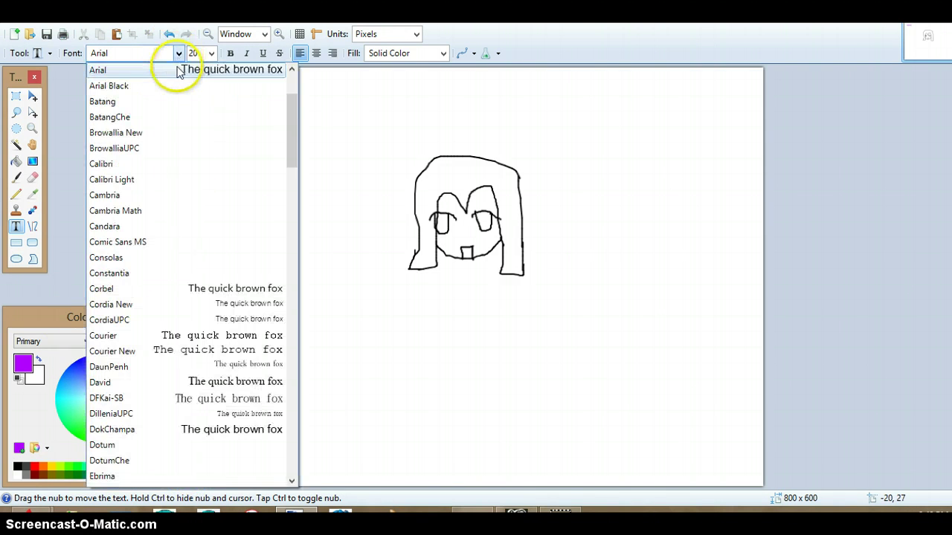
pyautogui.click(192, 247)
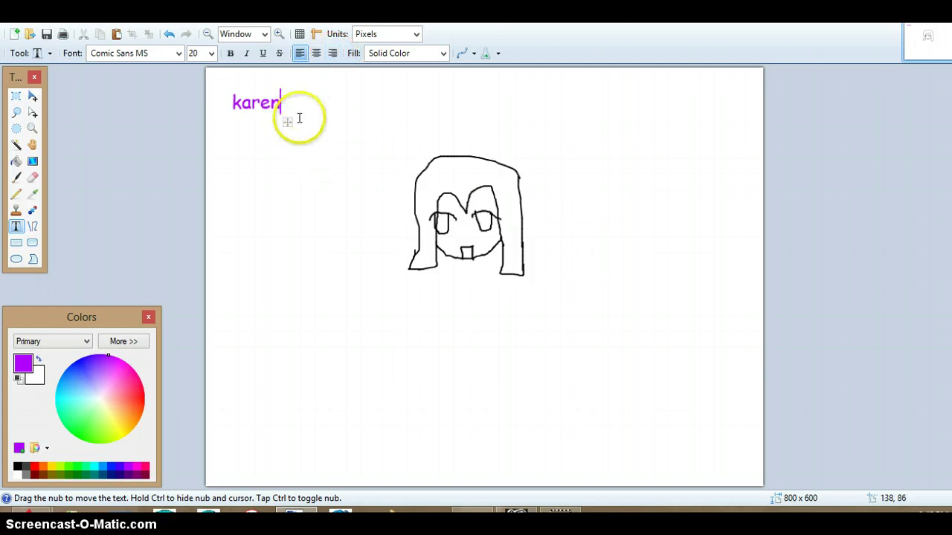
pyautogui.click(179, 54)
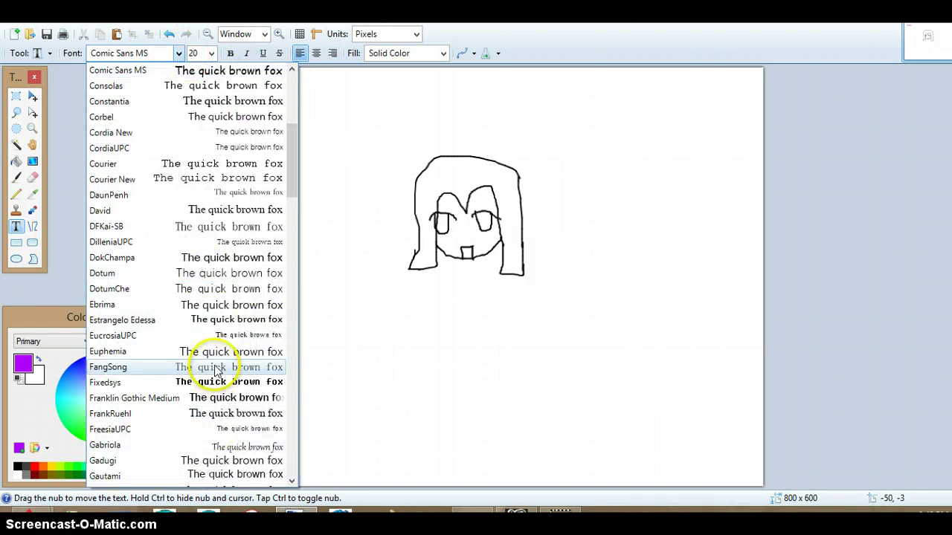
pyautogui.click(220, 444)
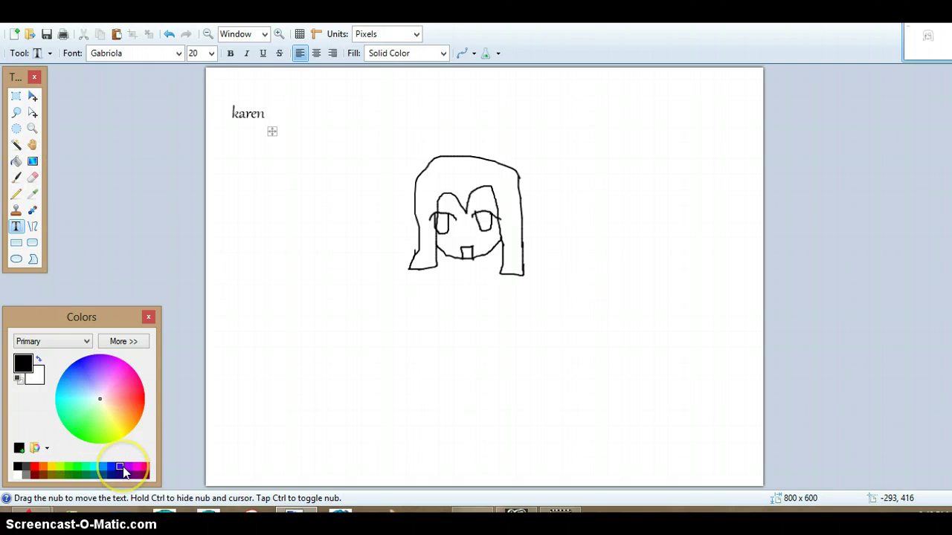
pyautogui.click(274, 251)
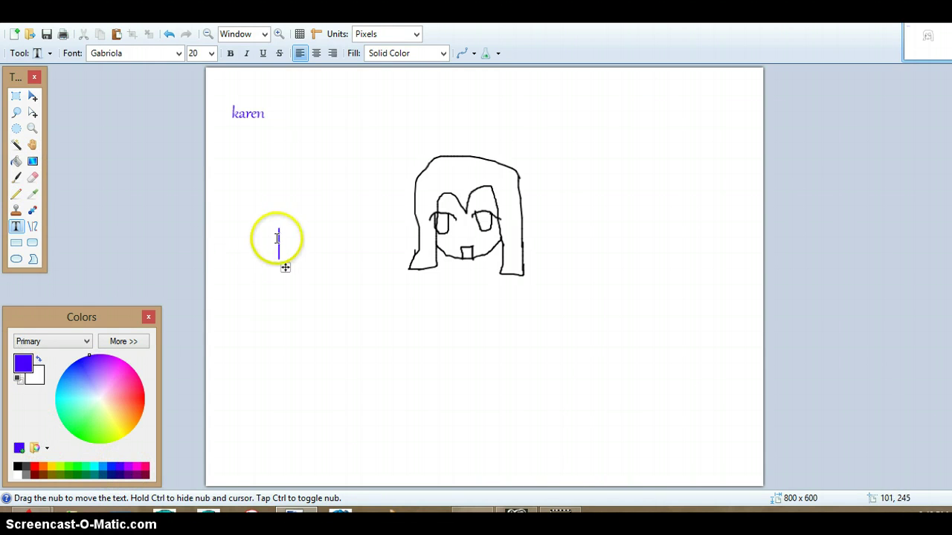
# Draw the neck and both sides of the torso below the head in black with the Paintbrush, undoing the stray stroke
pyautogui.click(32, 226)
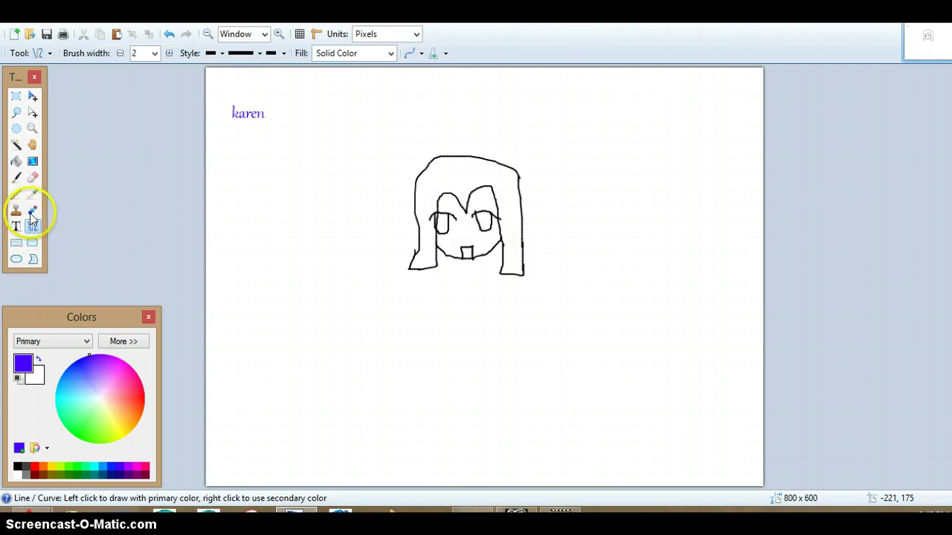
pyautogui.click(17, 177)
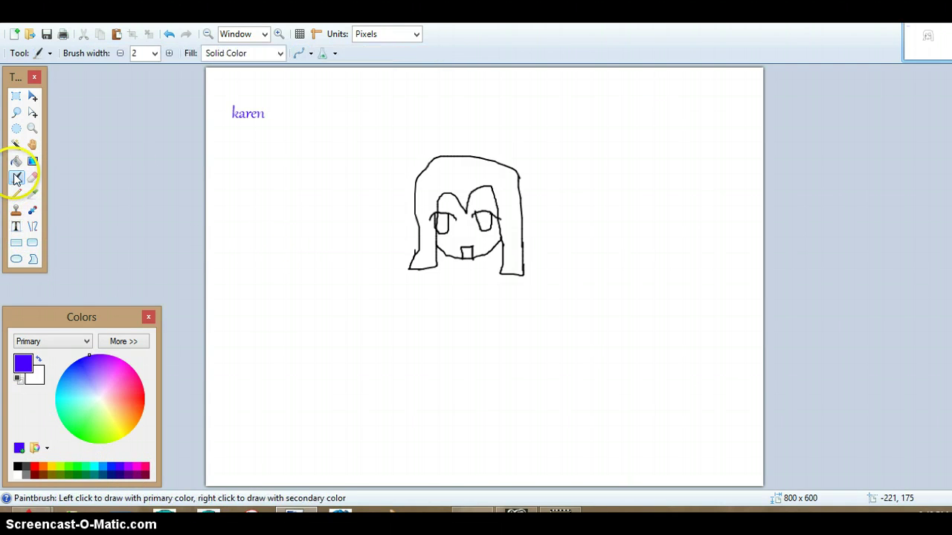
pyautogui.click(17, 466)
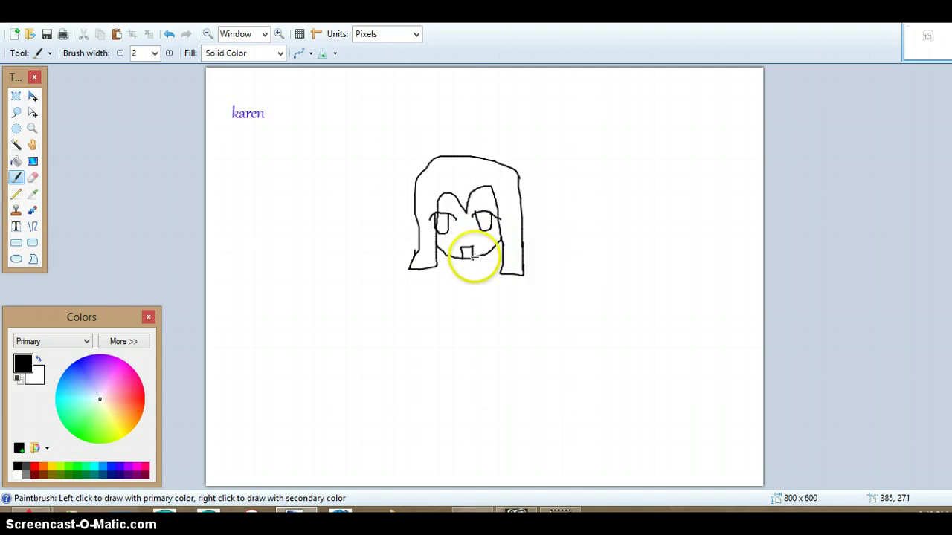
pyautogui.moveTo(474, 257)
pyautogui.mouseDown()
pyautogui.moveTo(476, 275)
pyautogui.moveTo(462, 280)
pyautogui.moveTo(488, 296)
pyautogui.moveTo(205, 75)
pyautogui.mouseUp()
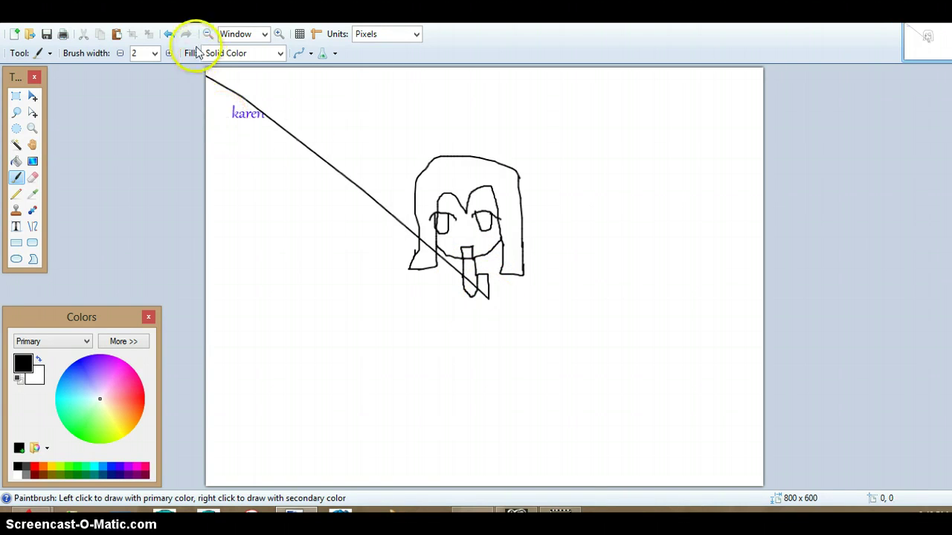
pyautogui.click(168, 34)
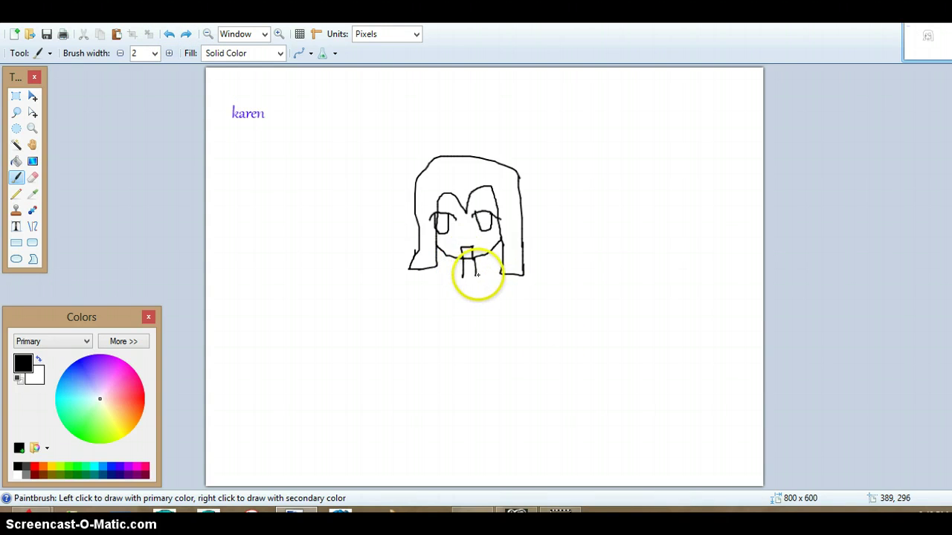
pyautogui.moveTo(489, 294); pyautogui.dragTo(487, 324)
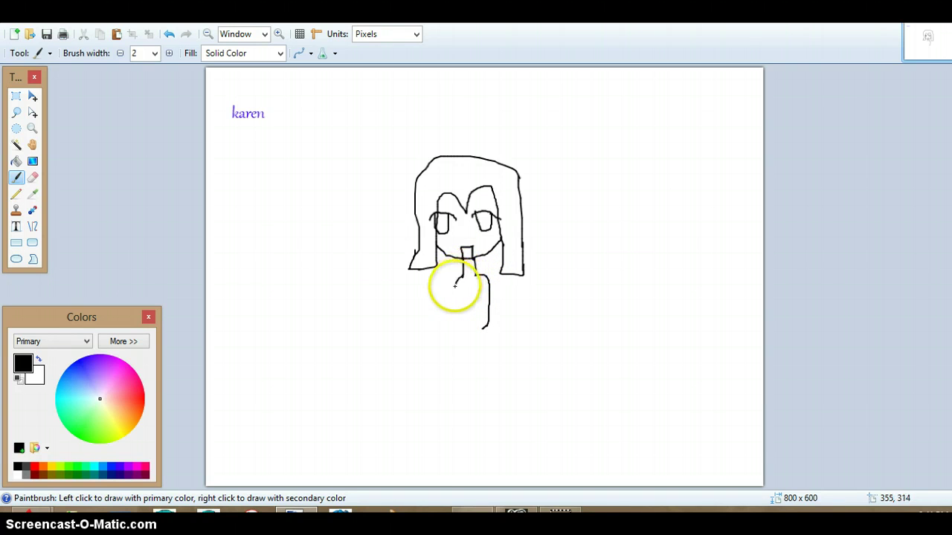
pyautogui.moveTo(455, 285); pyautogui.dragTo(456, 325)
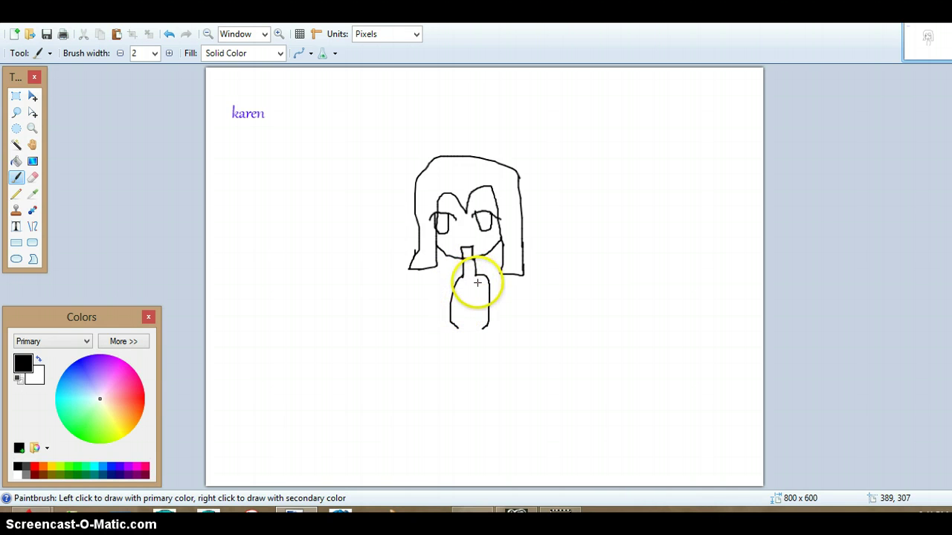
# Draw the inner arm, waist and hem lines of the torso, plus the outer edge of the left leg, undoing a faulty stroke
pyautogui.moveTo(480, 285); pyautogui.dragTo(483, 310)
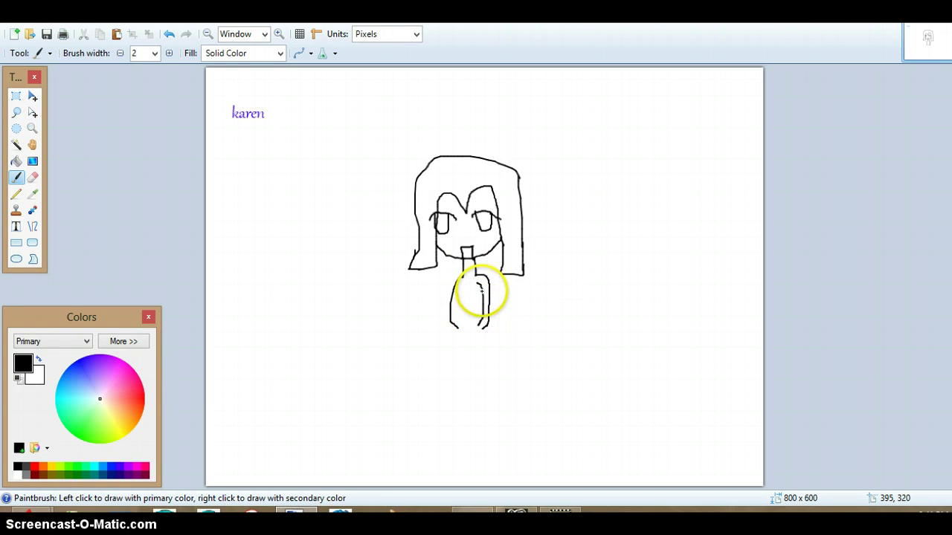
pyautogui.click(168, 34)
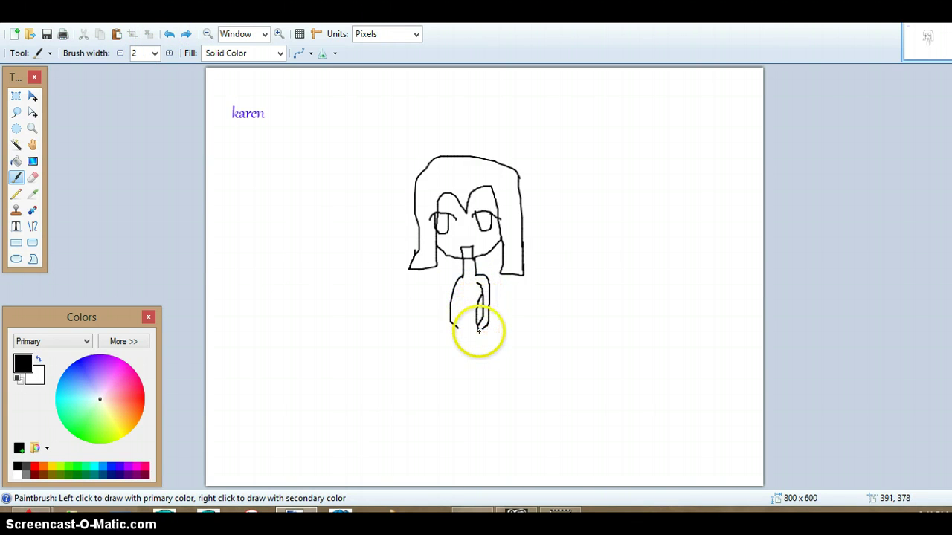
pyautogui.moveTo(479, 330)
pyautogui.mouseDown()
pyautogui.moveTo(484, 342)
pyautogui.moveTo(483, 332)
pyautogui.moveTo(465, 335)
pyautogui.mouseUp()
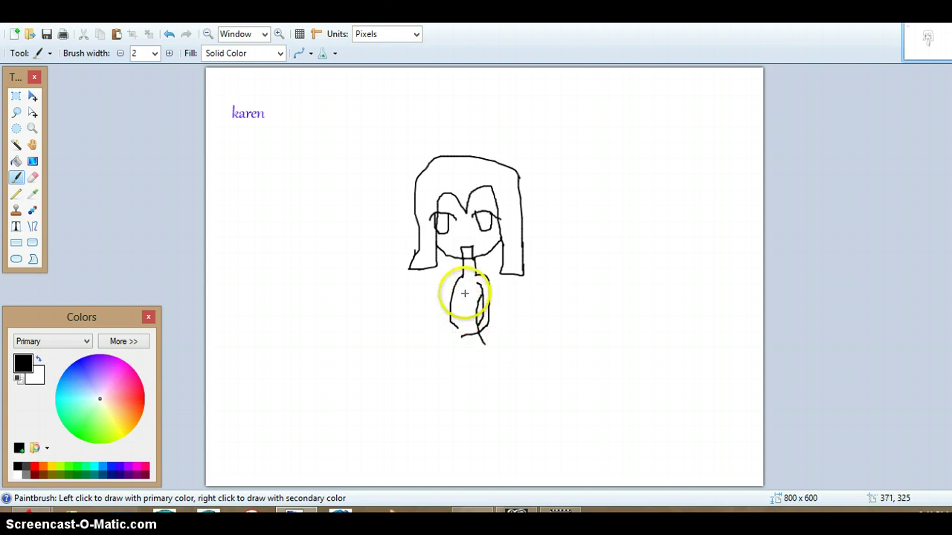
pyautogui.moveTo(462, 285); pyautogui.dragTo(456, 314)
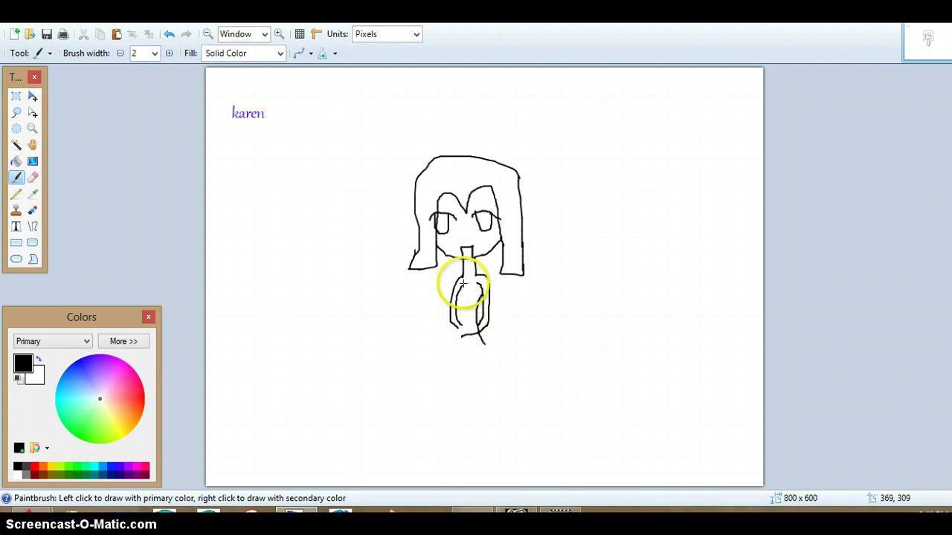
pyautogui.moveTo(465, 309); pyautogui.dragTo(463, 334)
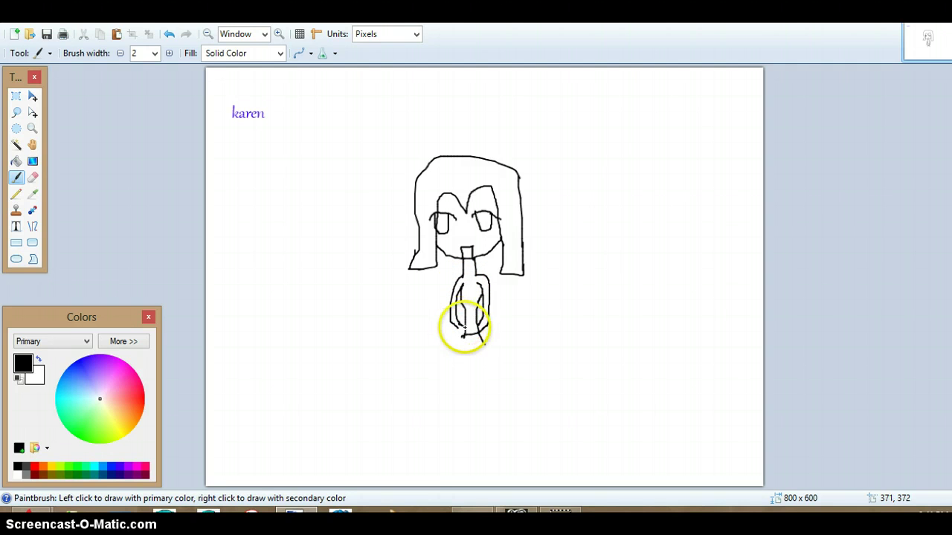
pyautogui.moveTo(463, 334); pyautogui.dragTo(461, 430)
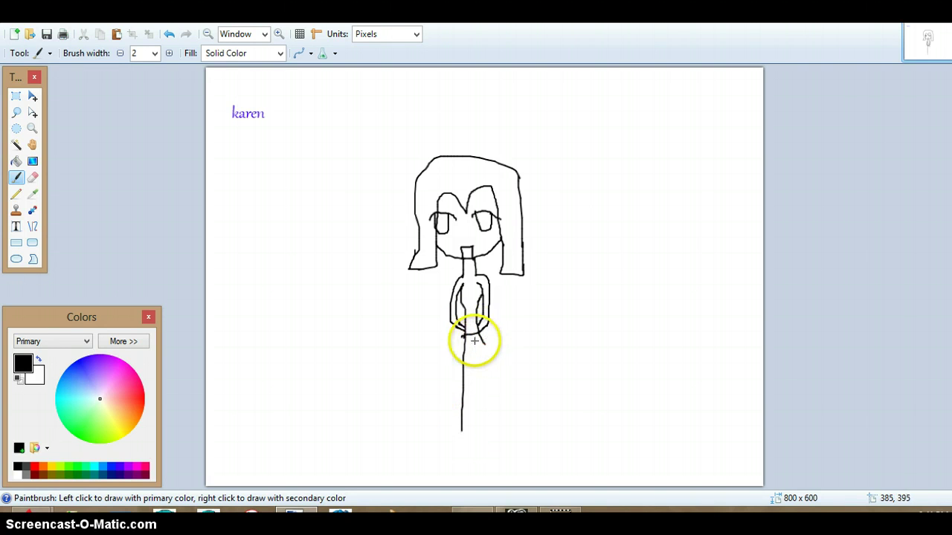
pyautogui.moveTo(479, 334)
pyautogui.mouseDown()
pyautogui.moveTo(493, 435)
pyautogui.moveTo(462, 431)
pyautogui.mouseUp()
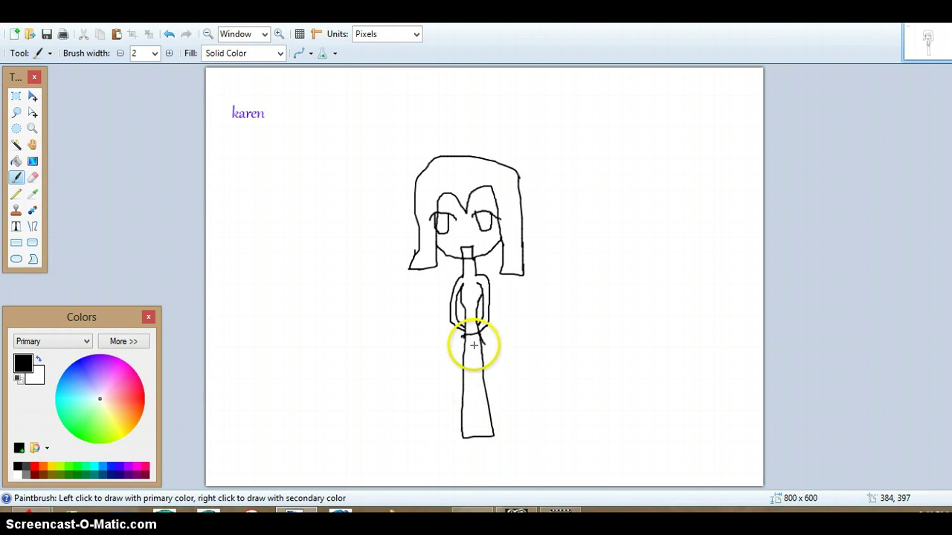
pyautogui.moveTo(474, 345)
pyautogui.mouseDown()
pyautogui.moveTo(477, 439)
pyautogui.moveTo(493, 436)
pyautogui.moveTo(479, 457)
pyautogui.mouseUp()
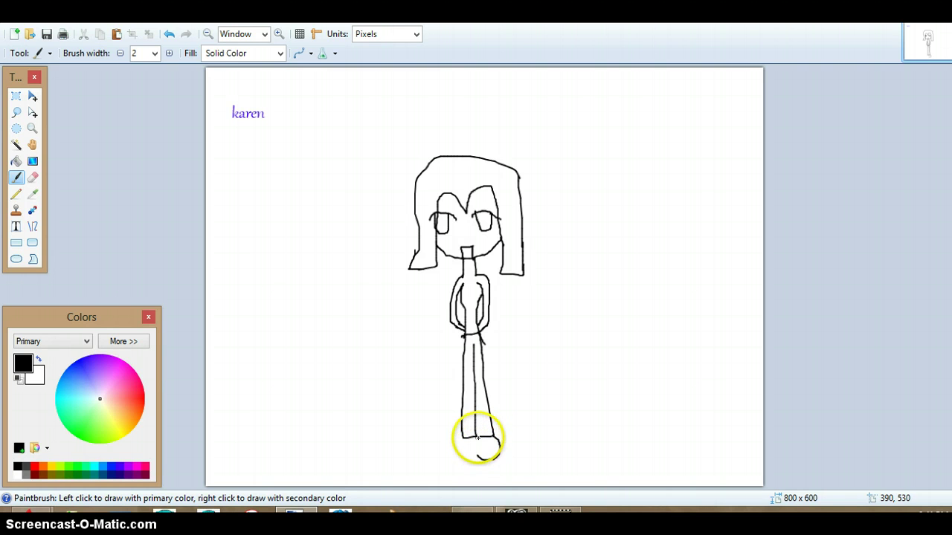
pyautogui.moveTo(479, 439)
pyautogui.mouseDown()
pyautogui.moveTo(453, 444)
pyautogui.moveTo(461, 461)
pyautogui.mouseUp()
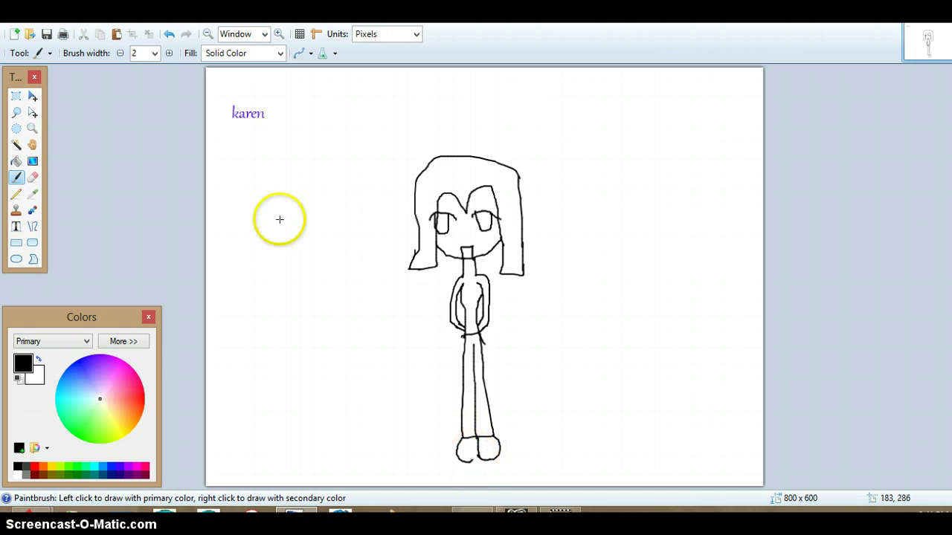
pyautogui.click(170, 34)
pyautogui.click(170, 33)
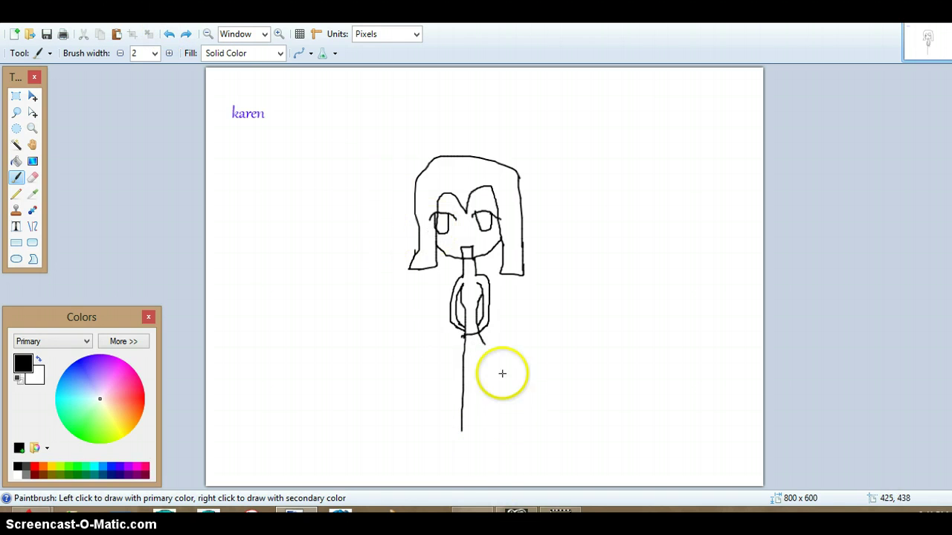
# Draw the flared right trouser leg, the dividing line and the shoes, and redraw the vertical line down the middle of the shirt
pyautogui.moveTo(480, 334)
pyautogui.mouseDown()
pyautogui.moveTo(503, 433)
pyautogui.moveTo(471, 435)
pyautogui.mouseUp()
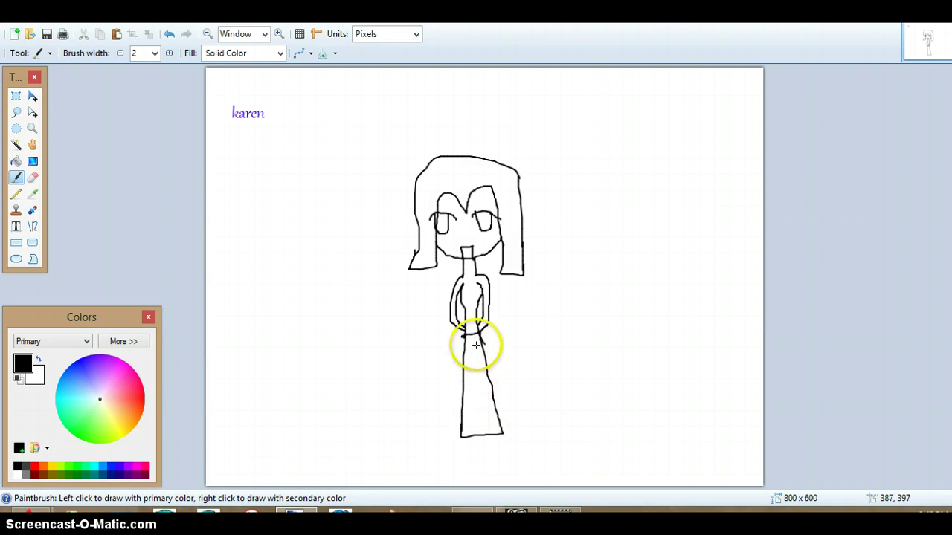
pyautogui.moveTo(476, 347)
pyautogui.mouseDown()
pyautogui.moveTo(481, 433)
pyautogui.moveTo(502, 434)
pyautogui.mouseUp()
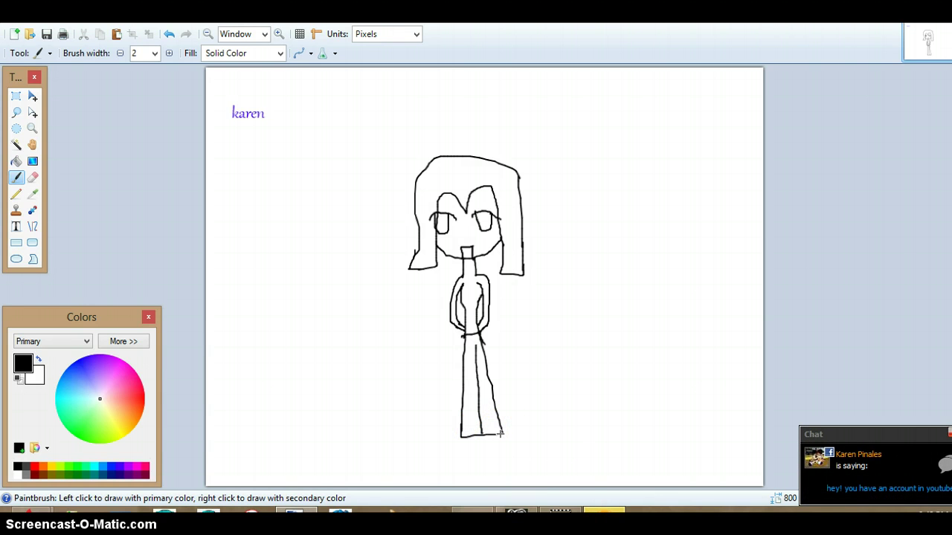
pyautogui.moveTo(504, 437)
pyautogui.mouseDown()
pyautogui.moveTo(497, 453)
pyautogui.moveTo(482, 450)
pyautogui.moveTo(483, 436)
pyautogui.moveTo(461, 450)
pyautogui.moveTo(486, 446)
pyautogui.mouseUp()
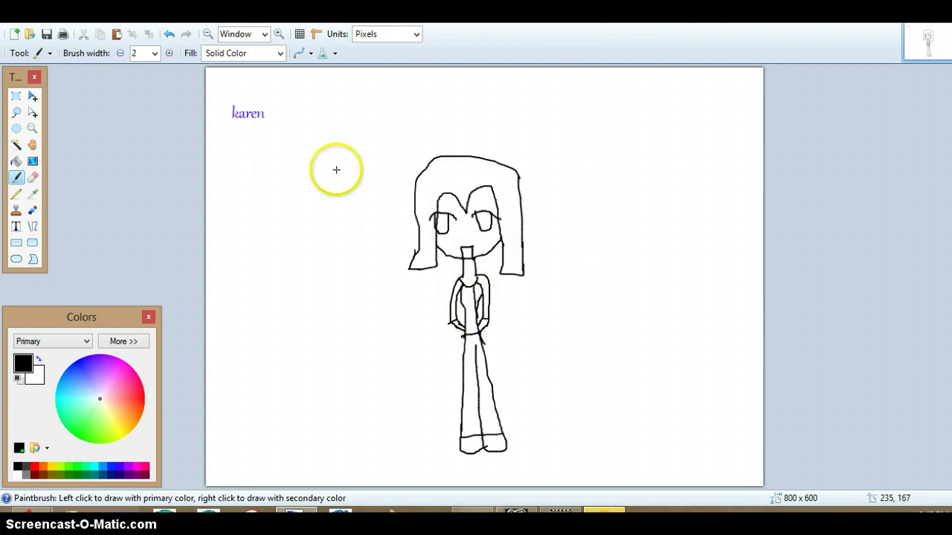
pyautogui.click(169, 35)
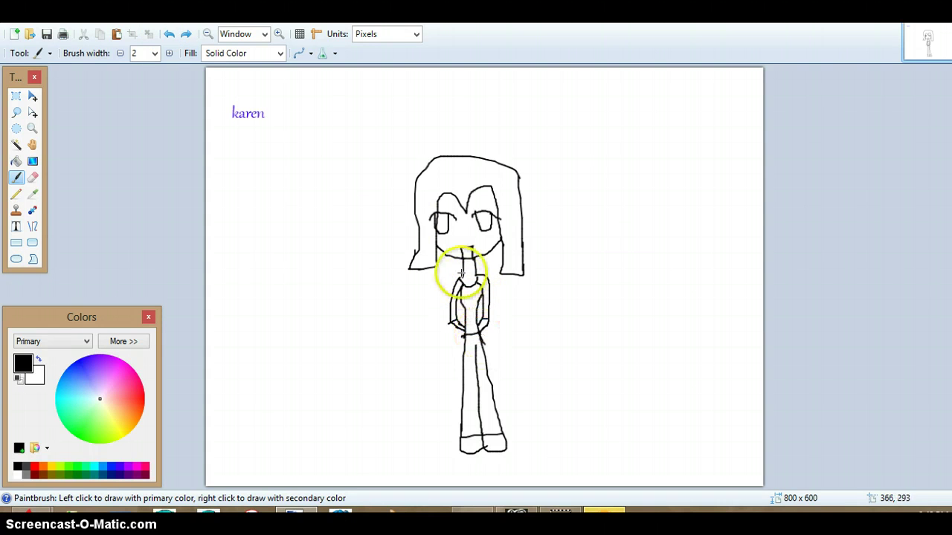
pyautogui.moveTo(471, 285); pyautogui.dragTo(471, 330)
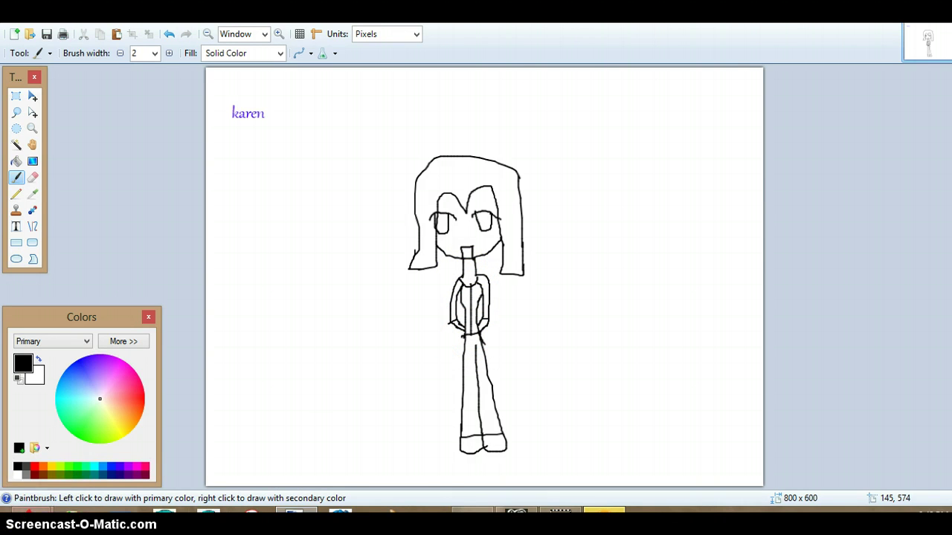
# Switch to YouTube in the browser, play the "Pink -Try (Lyrics)" video and skip its advertisement
pyautogui.moveTo(30, 513)
pyautogui.click(180, 461)
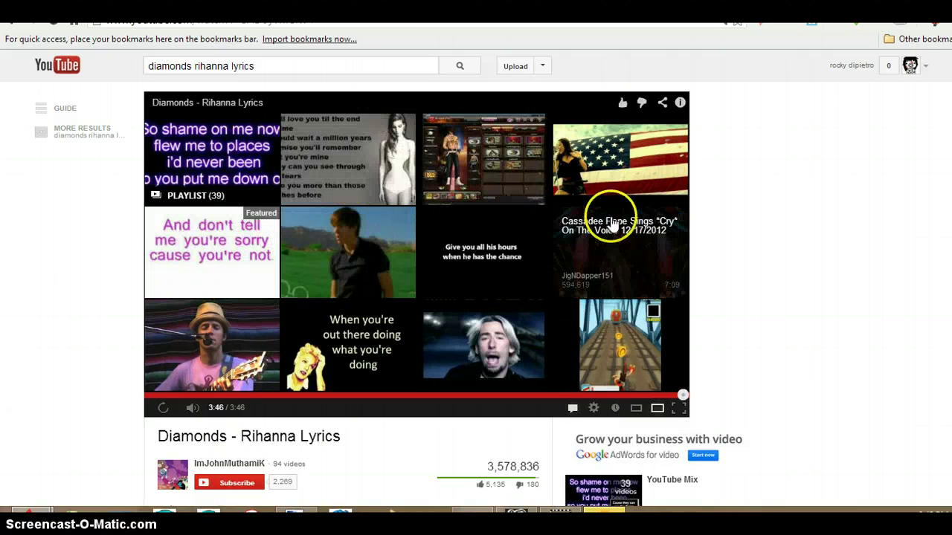
pyautogui.scroll(-3, 902, 265)
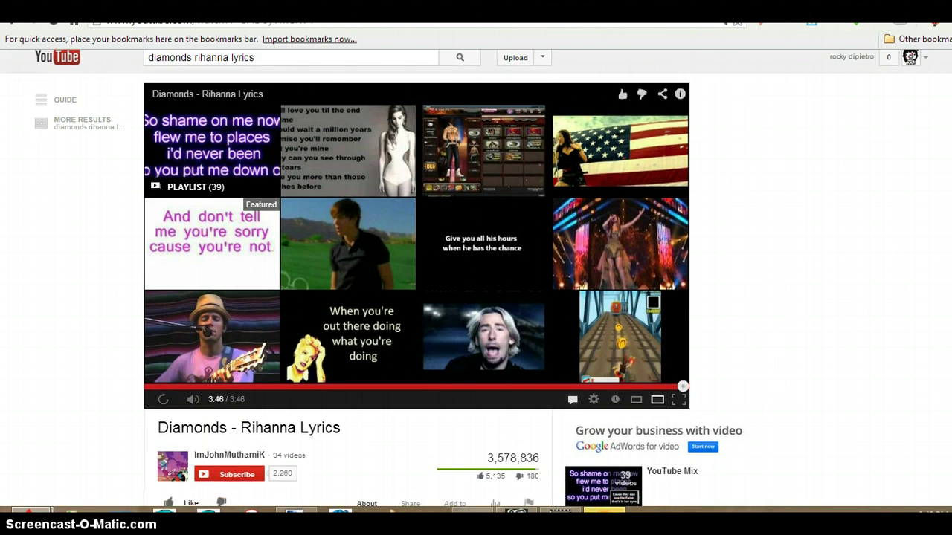
pyautogui.scroll(-7, 902, 265)
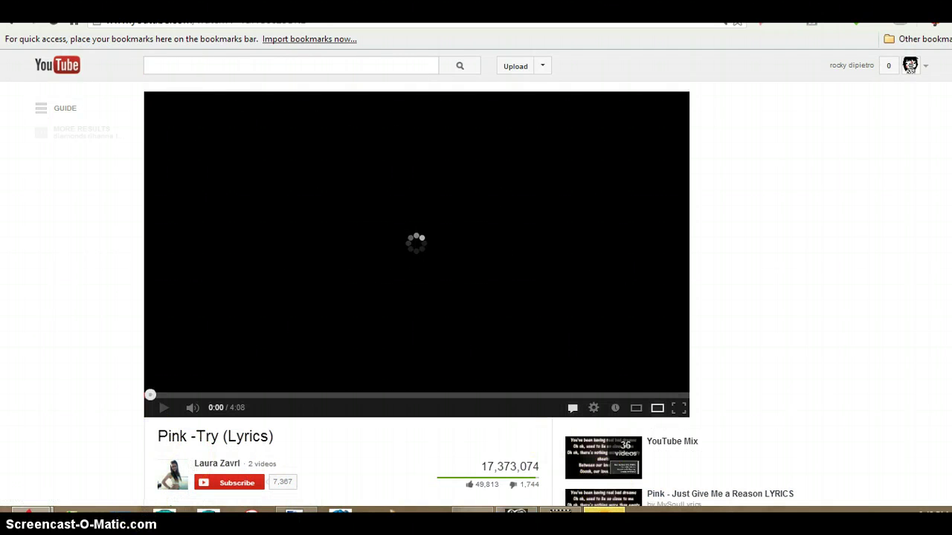
pyautogui.click(146, 431)
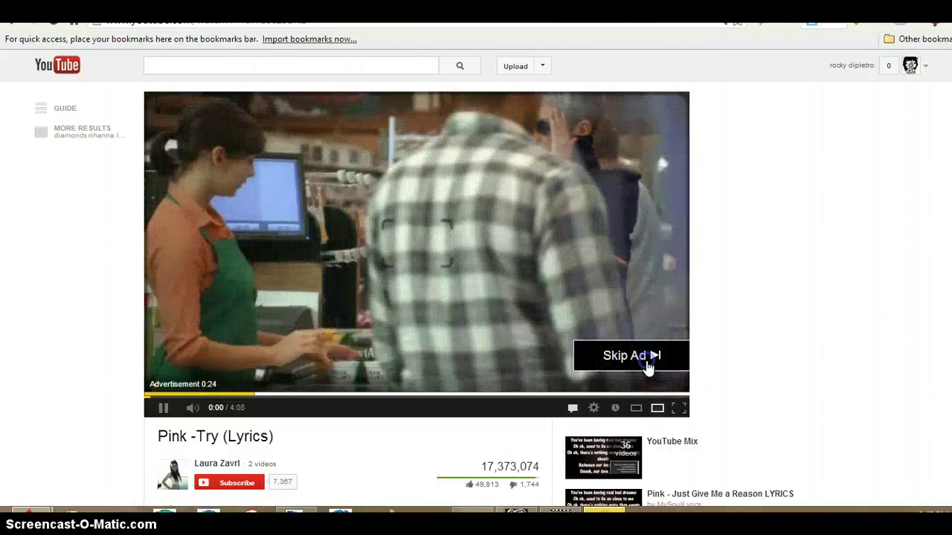
pyautogui.click(647, 357)
pyautogui.click(573, 493)
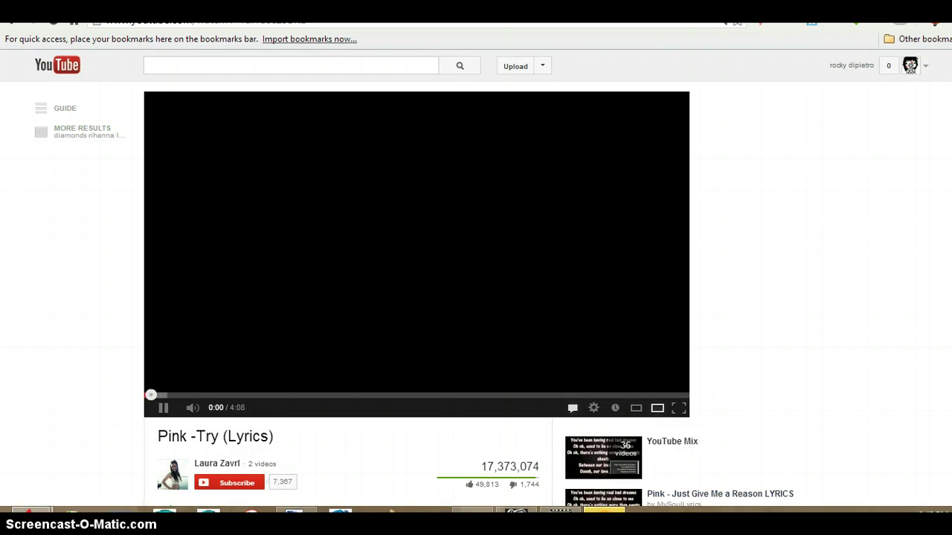
# Return to Paint.NET and use the Paint Bucket to fill the shirt and sleeves light violet and the trousers blue
pyautogui.click(294, 509)
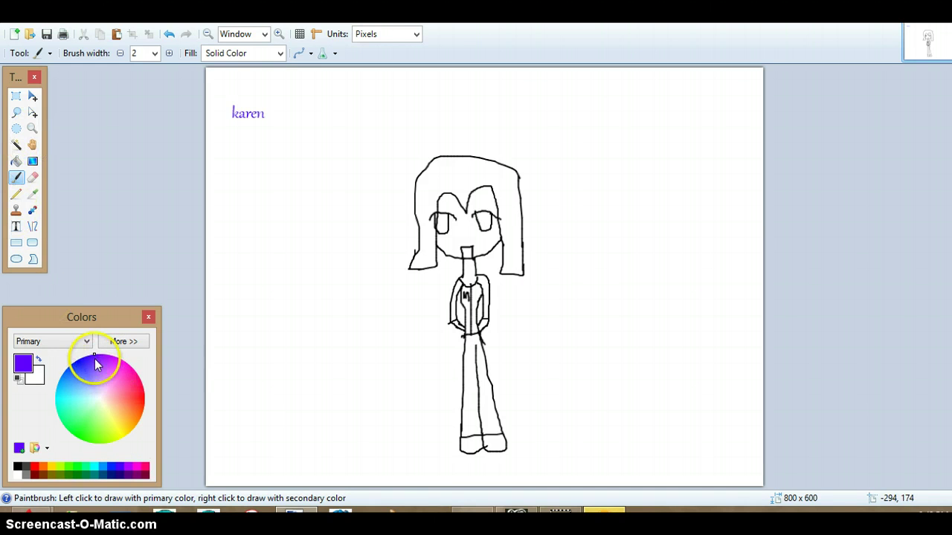
pyautogui.moveTo(95, 357); pyautogui.dragTo(96, 368)
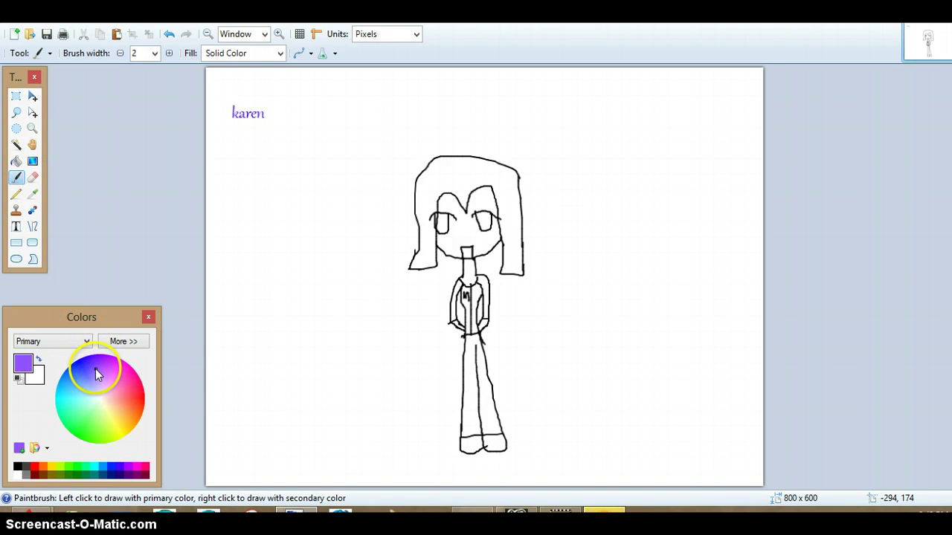
pyautogui.click(16, 161)
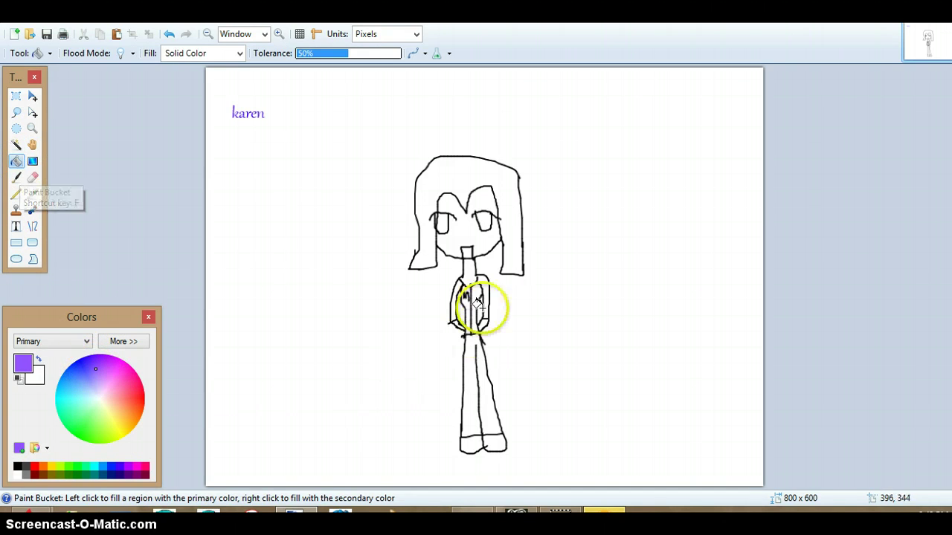
pyautogui.click(473, 297)
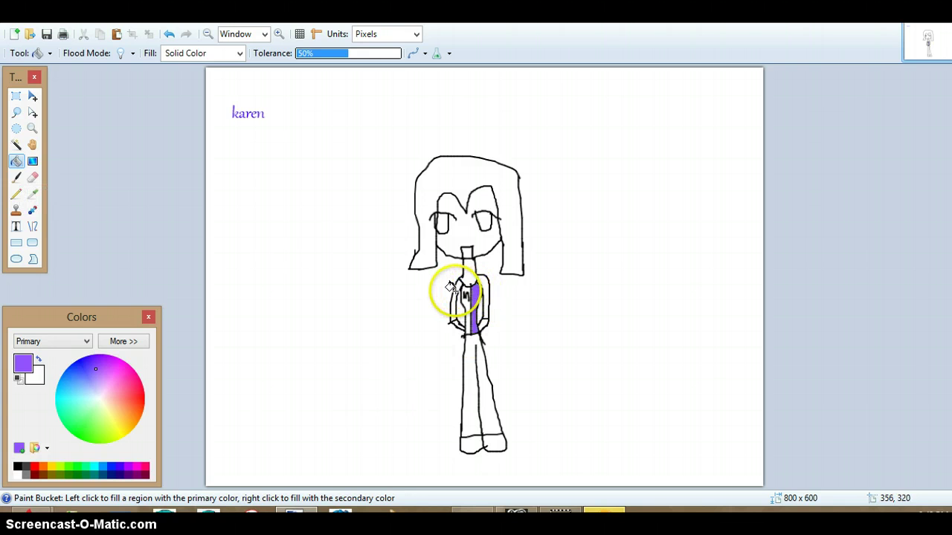
pyautogui.click(455, 285)
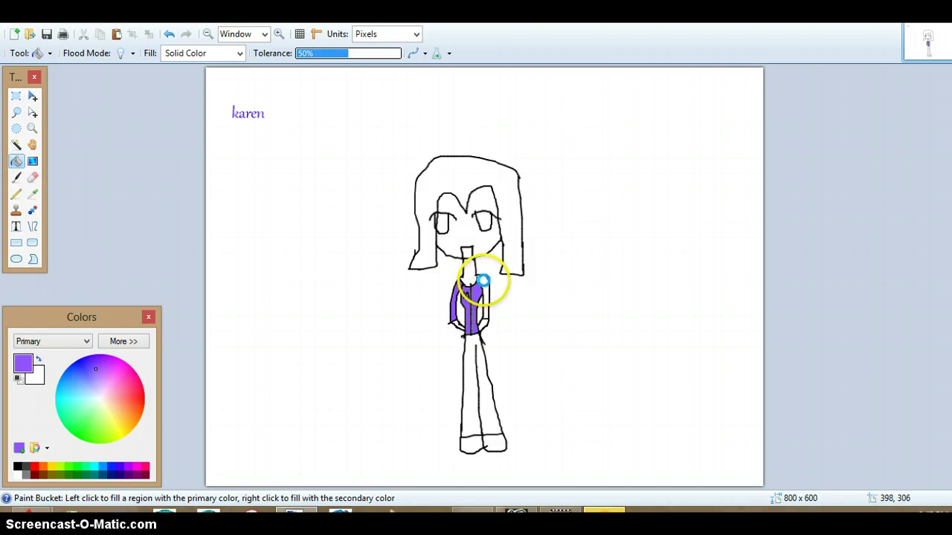
pyautogui.click(484, 280)
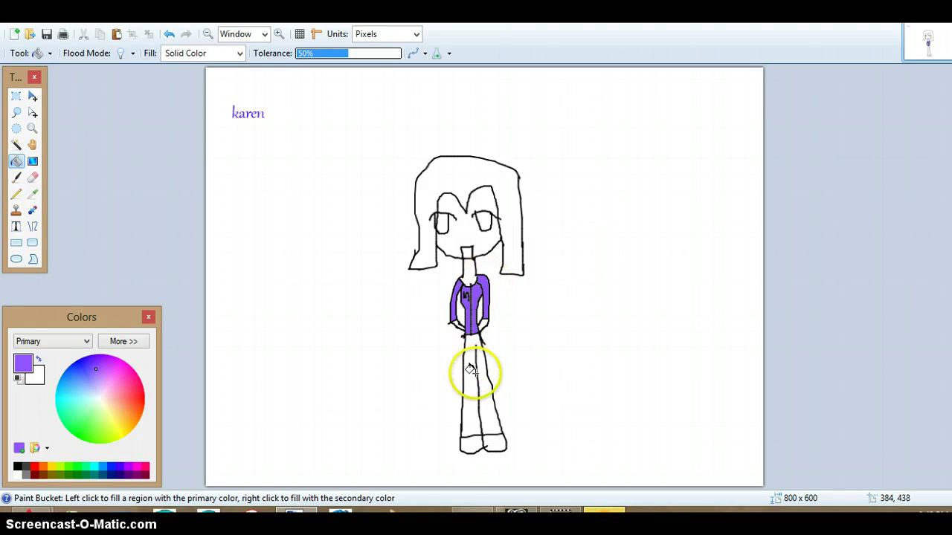
pyautogui.click(104, 468)
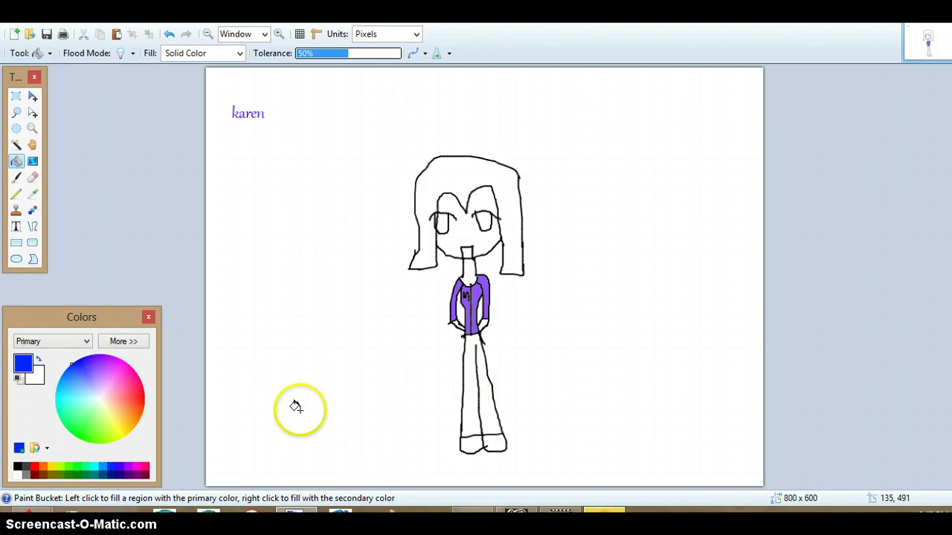
pyautogui.click(462, 409)
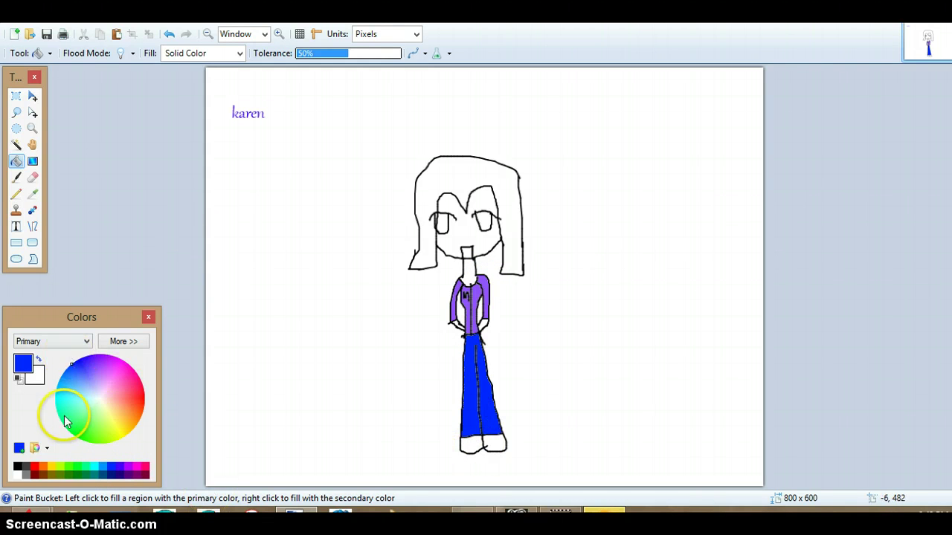
# Fill the face, neck and hands with a light orange skin tone, undoing the fill that recolours the outlines
pyautogui.click(52, 467)
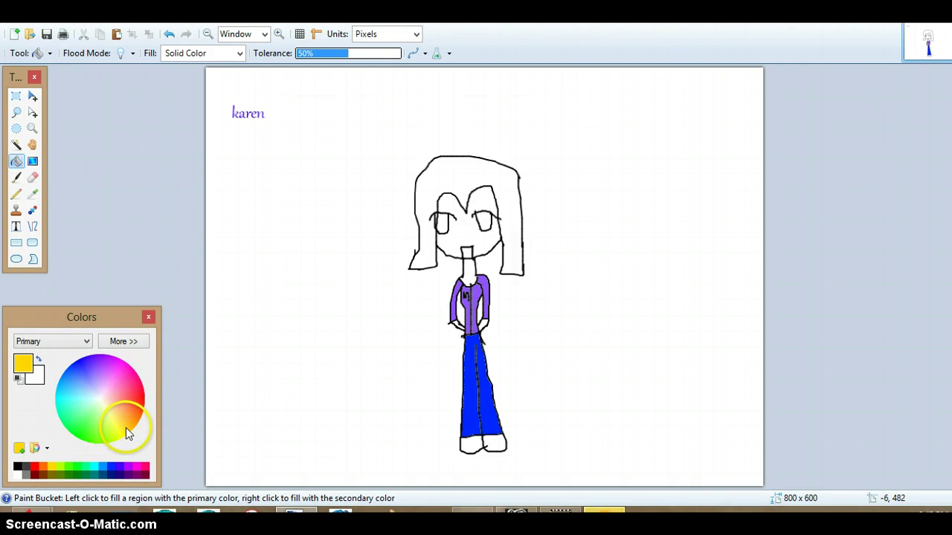
pyautogui.moveTo(126, 428); pyautogui.dragTo(118, 410)
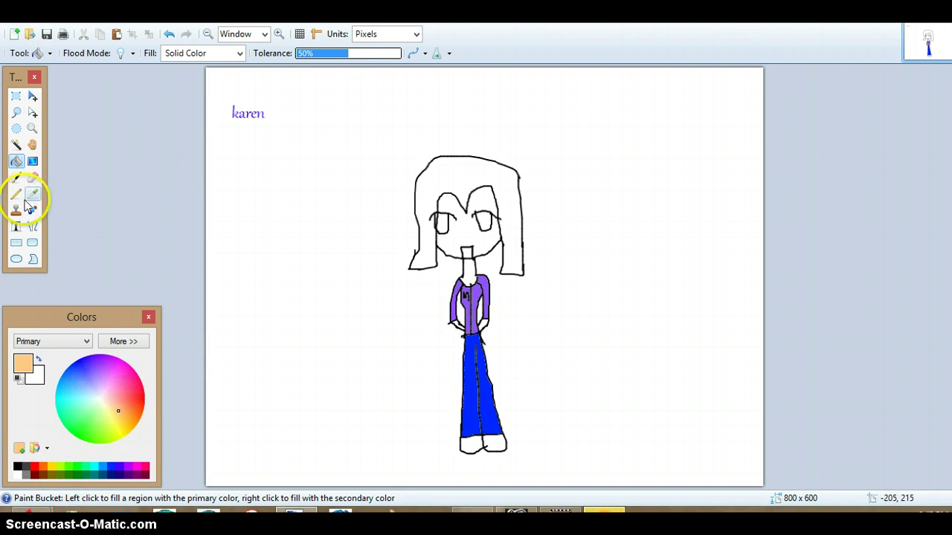
pyautogui.click(464, 235)
pyautogui.click(467, 272)
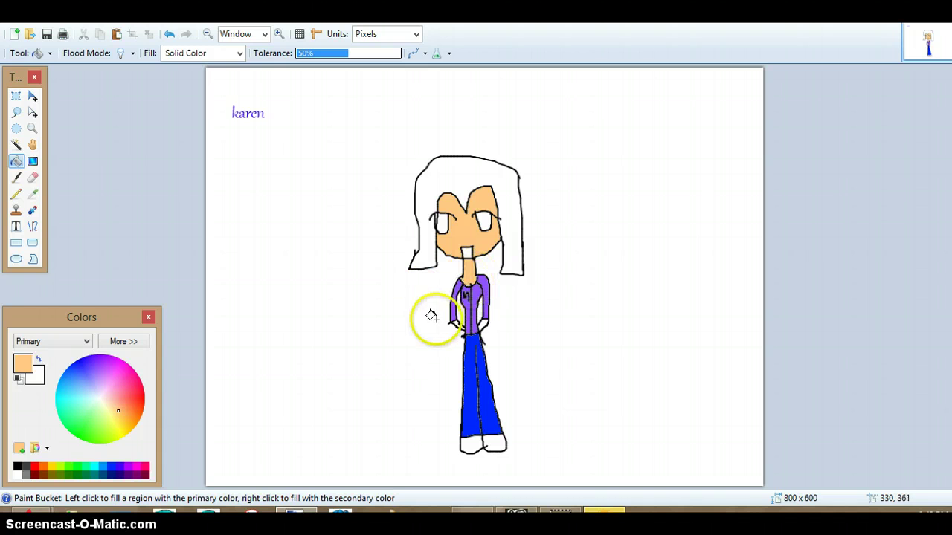
pyautogui.click(475, 316)
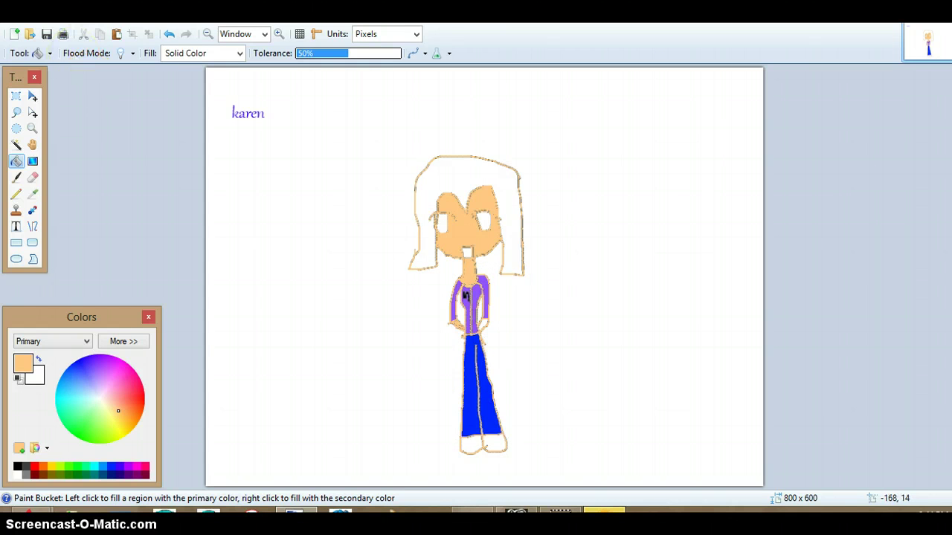
pyautogui.click(170, 35)
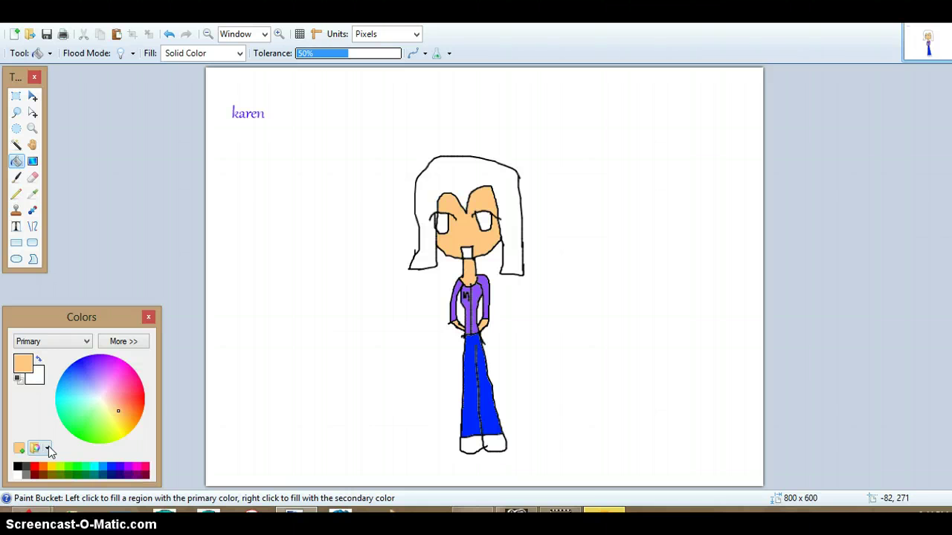
# Fill the hair and both eyes with dark brown
pyautogui.click(42, 477)
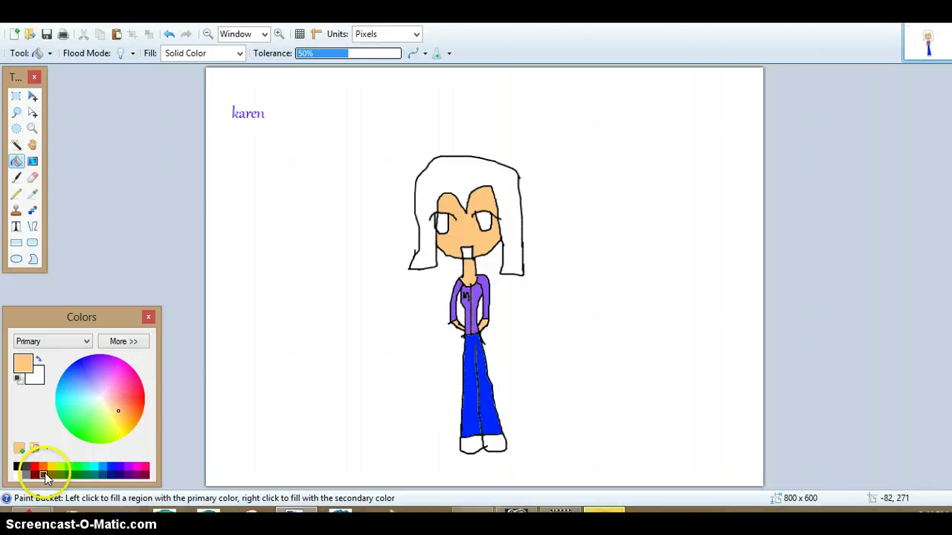
pyautogui.click(43, 477)
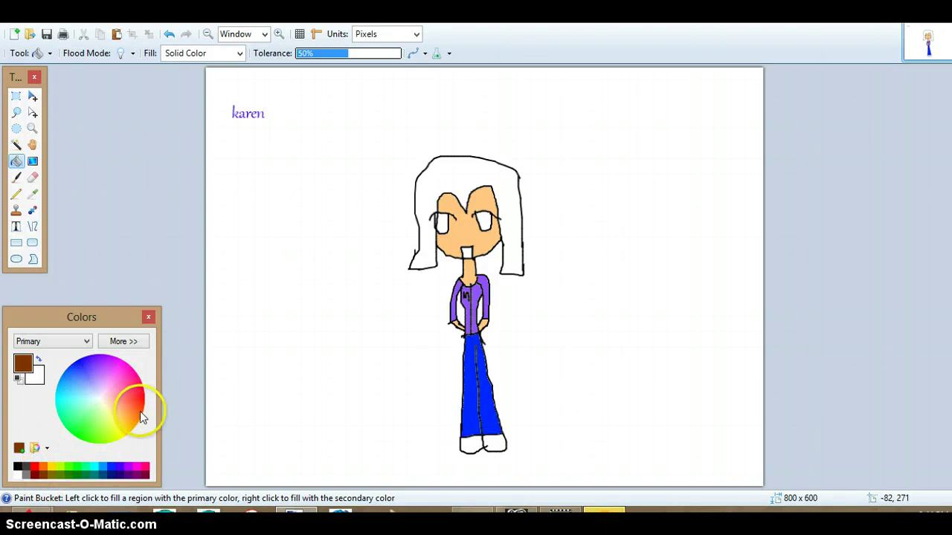
pyautogui.moveTo(141, 415); pyautogui.dragTo(136, 416)
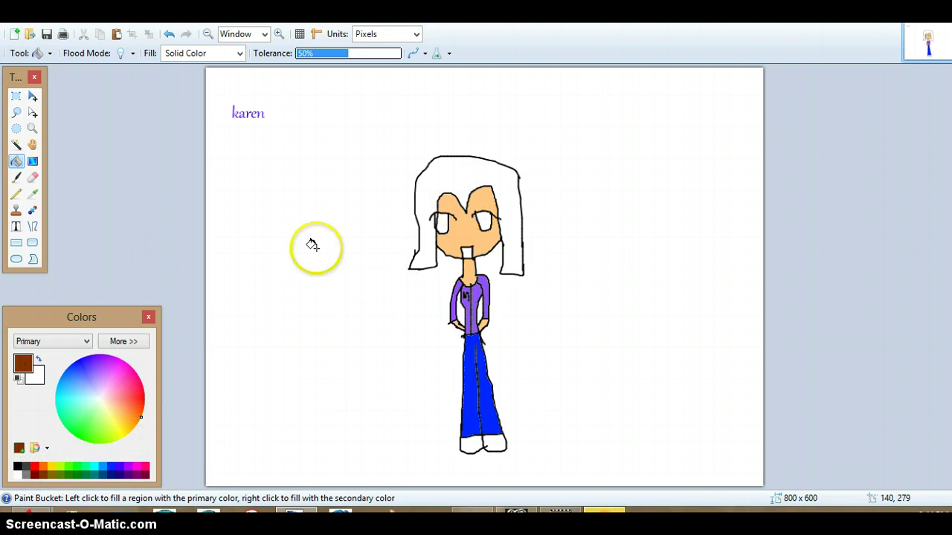
pyautogui.click(424, 181)
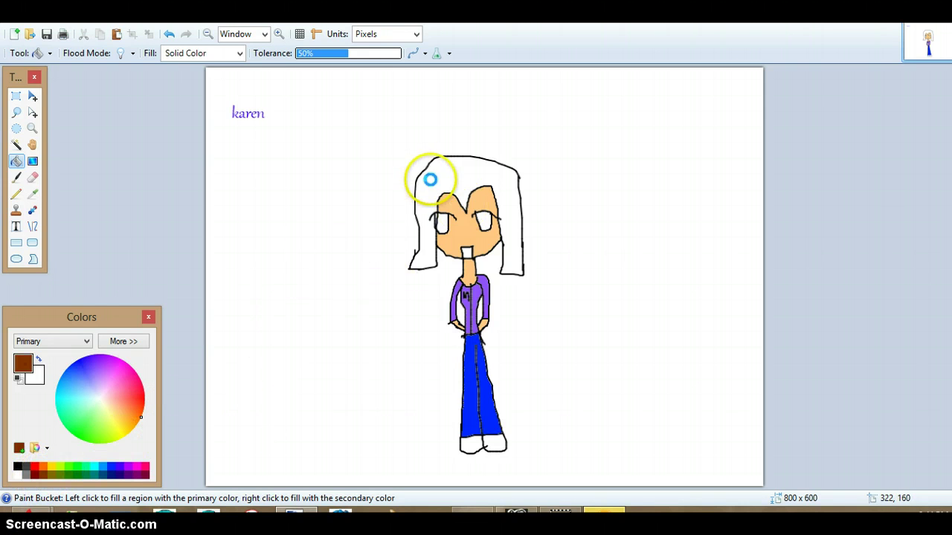
pyautogui.click(441, 224)
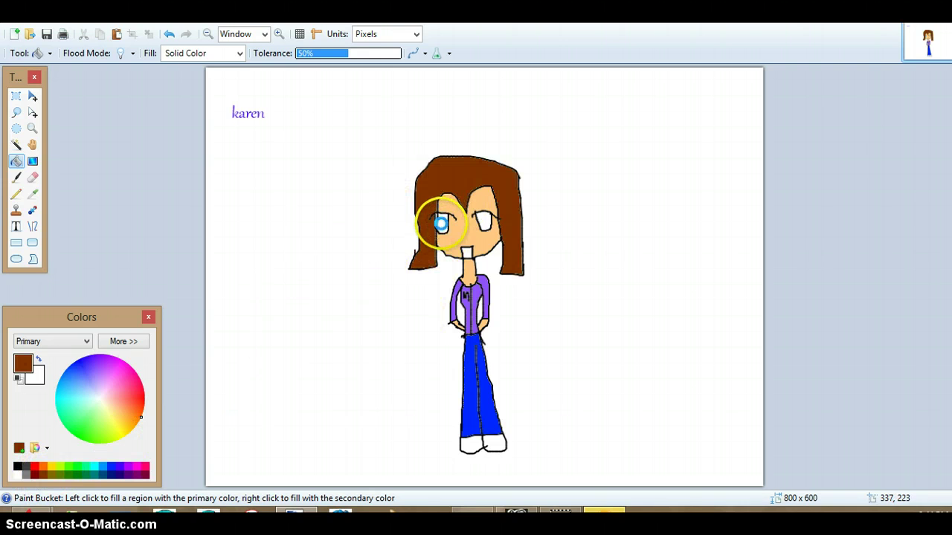
pyautogui.click(482, 221)
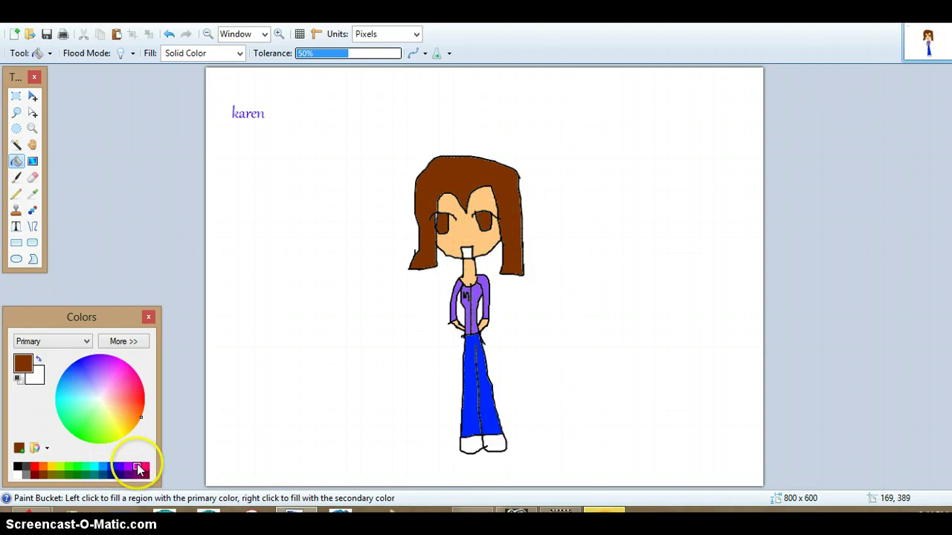
# Fill the mouth with bright magenta pink
pyautogui.click(139, 469)
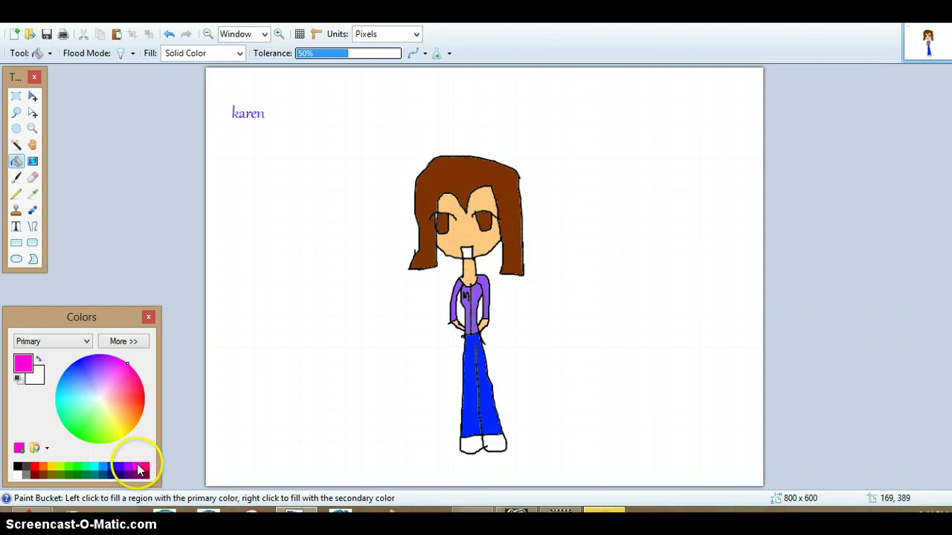
pyautogui.click(466, 253)
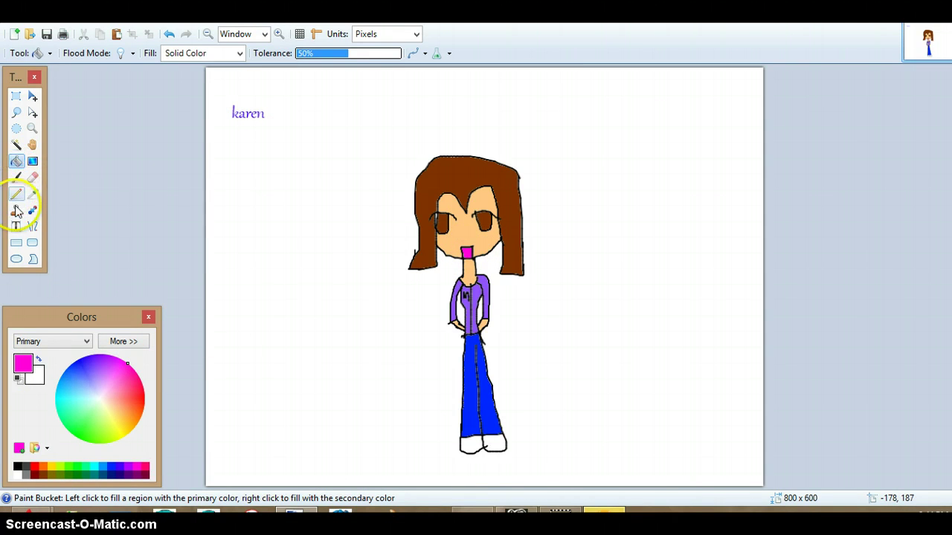
# Add the black text "hoped u enjoyed :D thnx for watching!!" to the canvas beside the character, at about shoulder height
pyautogui.click(17, 466)
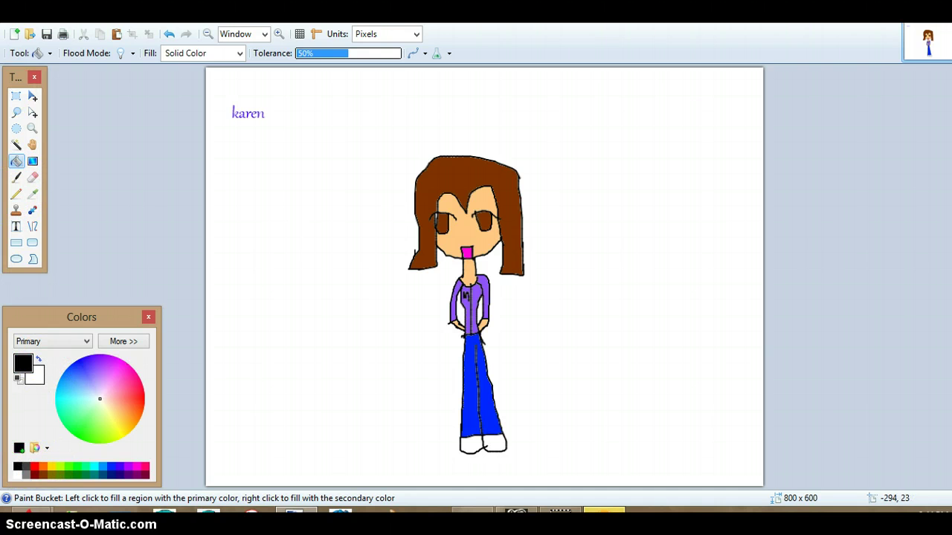
pyautogui.click(15, 226)
pyautogui.click(232, 278)
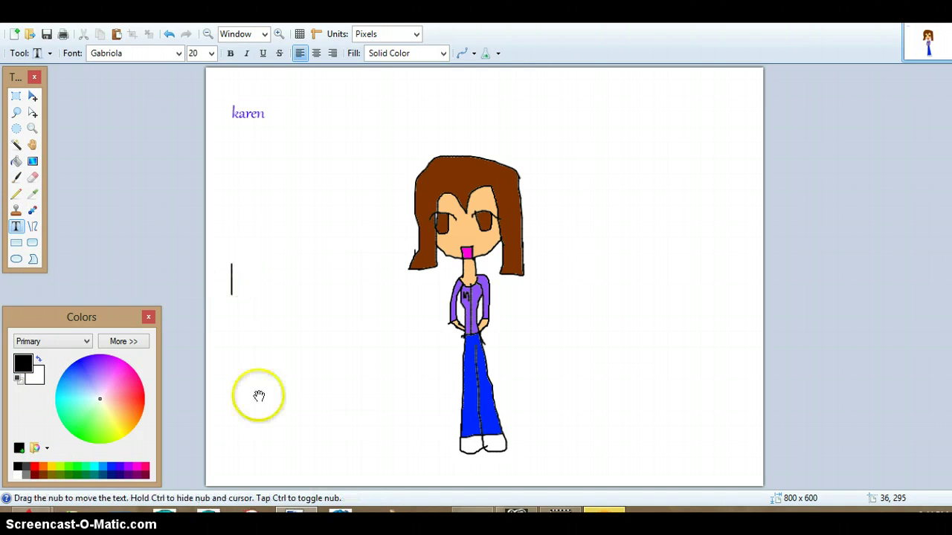
pyautogui.write('hop')
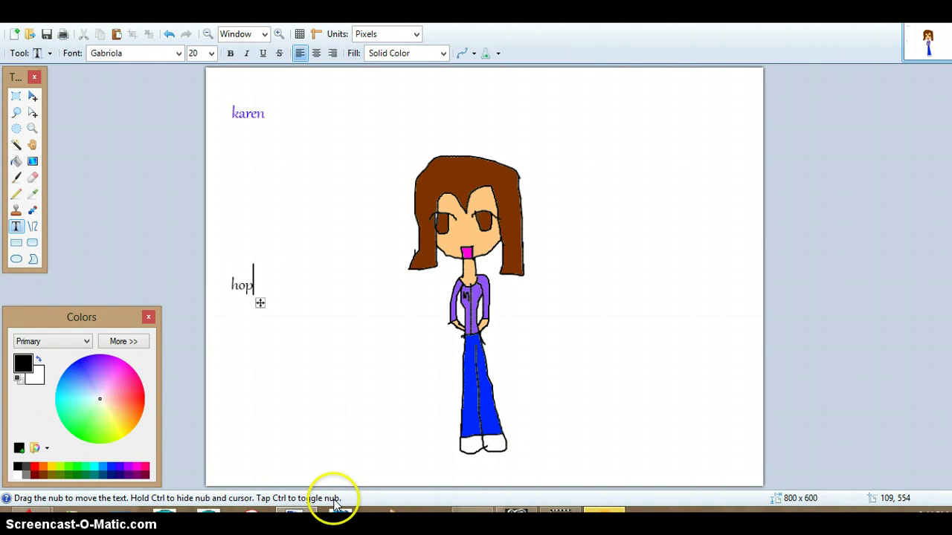
pyautogui.write('ed u eb')
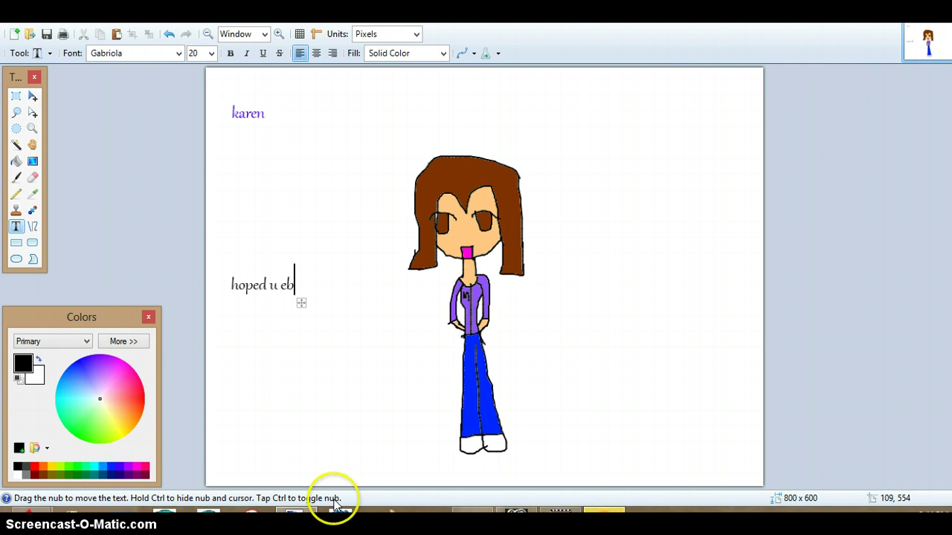
pyautogui.press('BackSpace')
pyautogui.write('n')
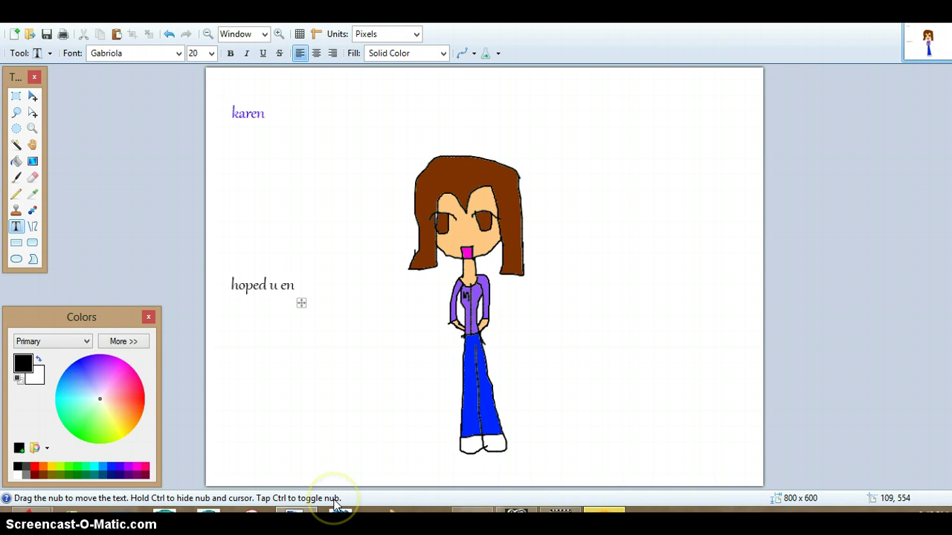
pyautogui.write('joyed')
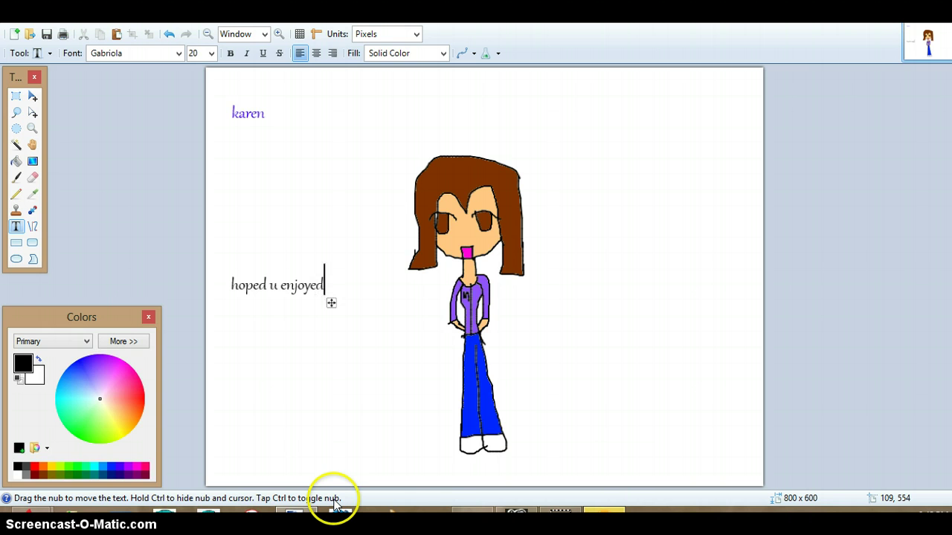
pyautogui.write(' :D')
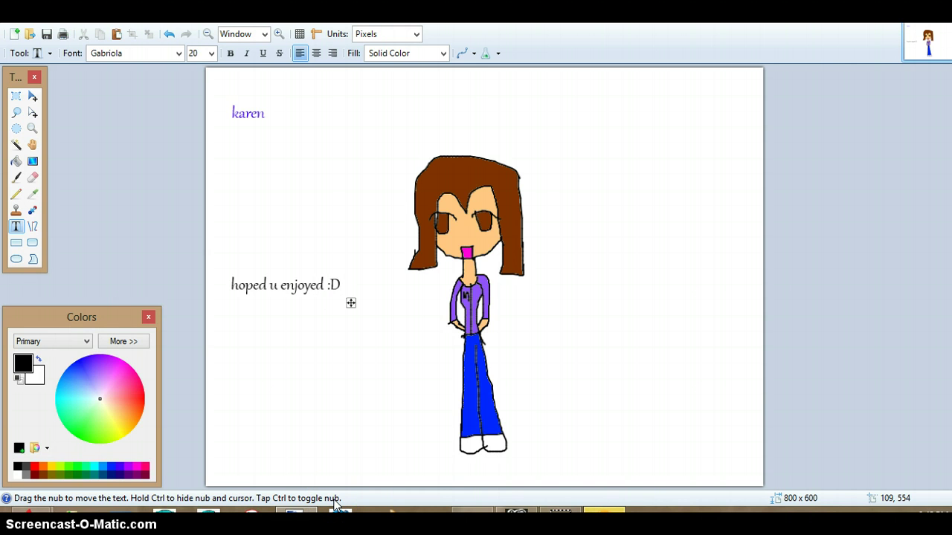
pyautogui.write(' thnx for')
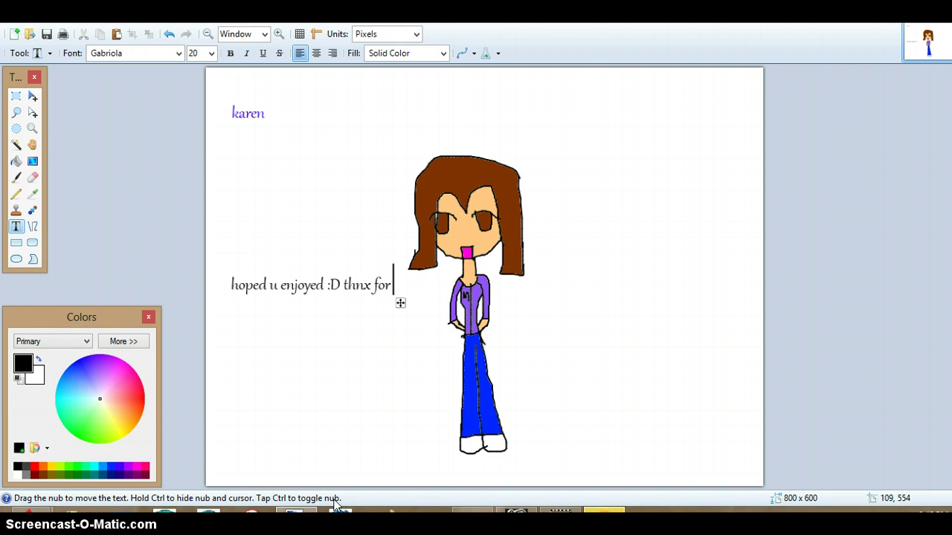
pyautogui.write(' wact')
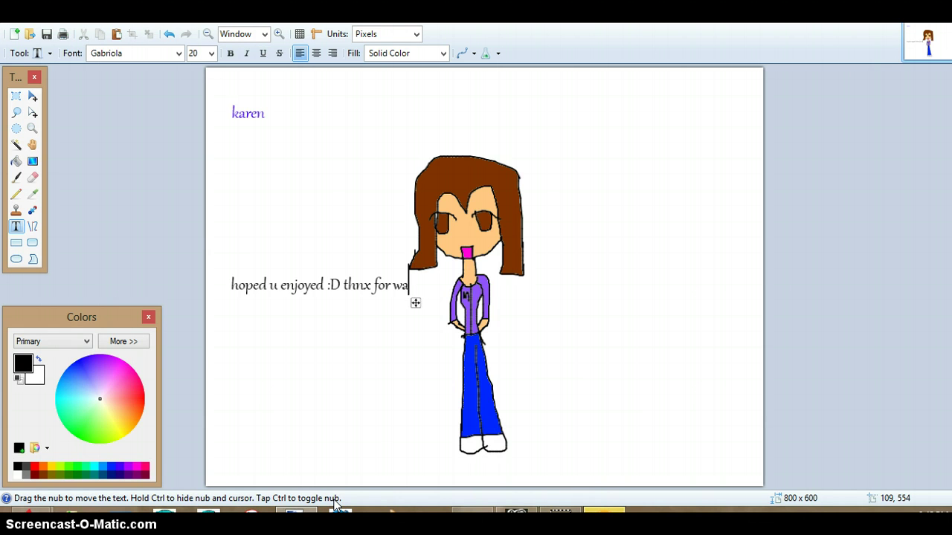
pyautogui.write('ching!!')
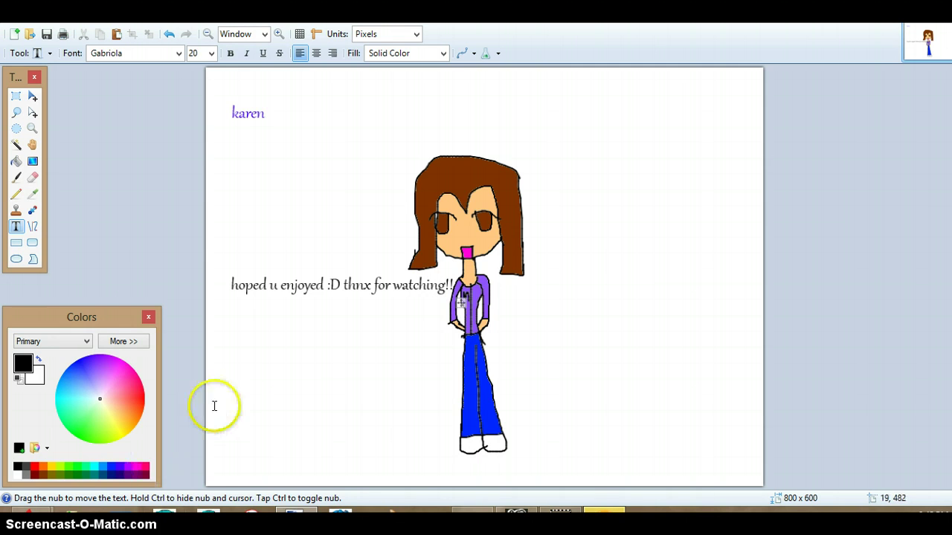
pyautogui.click(273, 370)
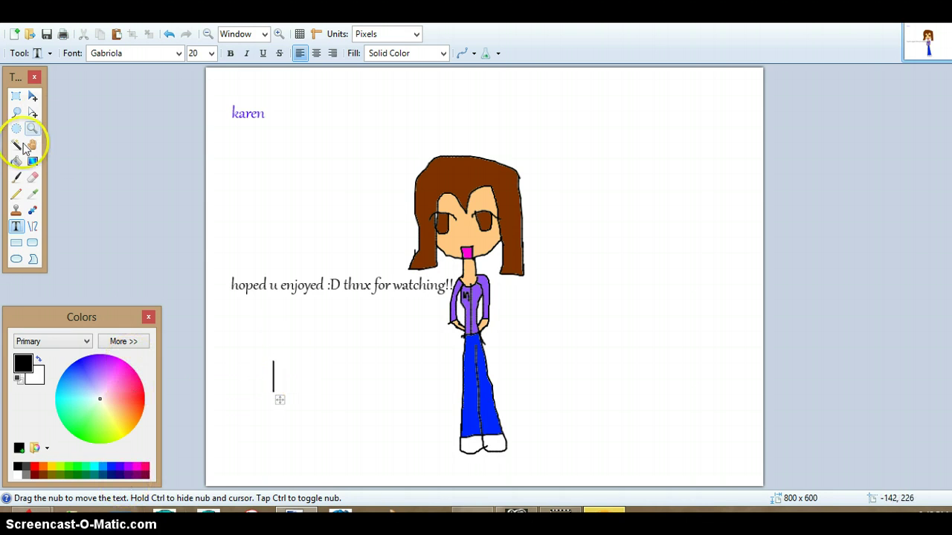